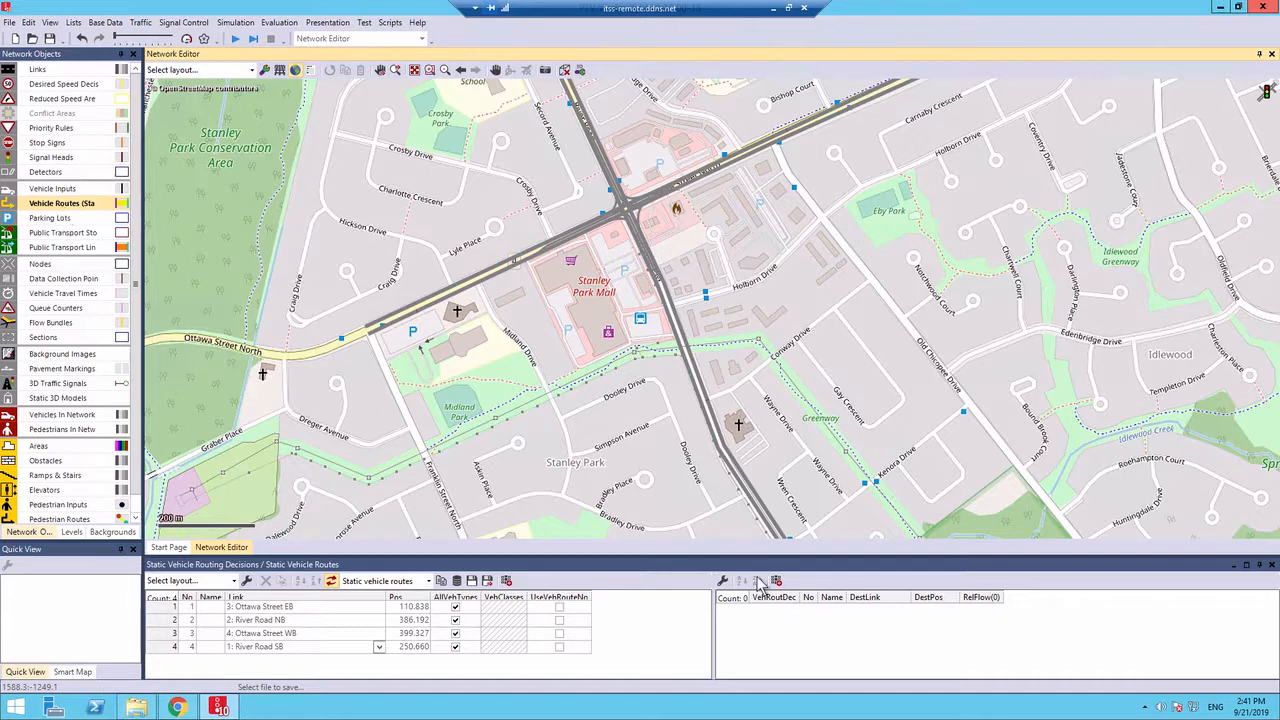
Close the vehicle routes list and add a vehicle input at the western start of the Ottawa Street EB link
{"action": "left_click", "coordinate": [1272, 566]}
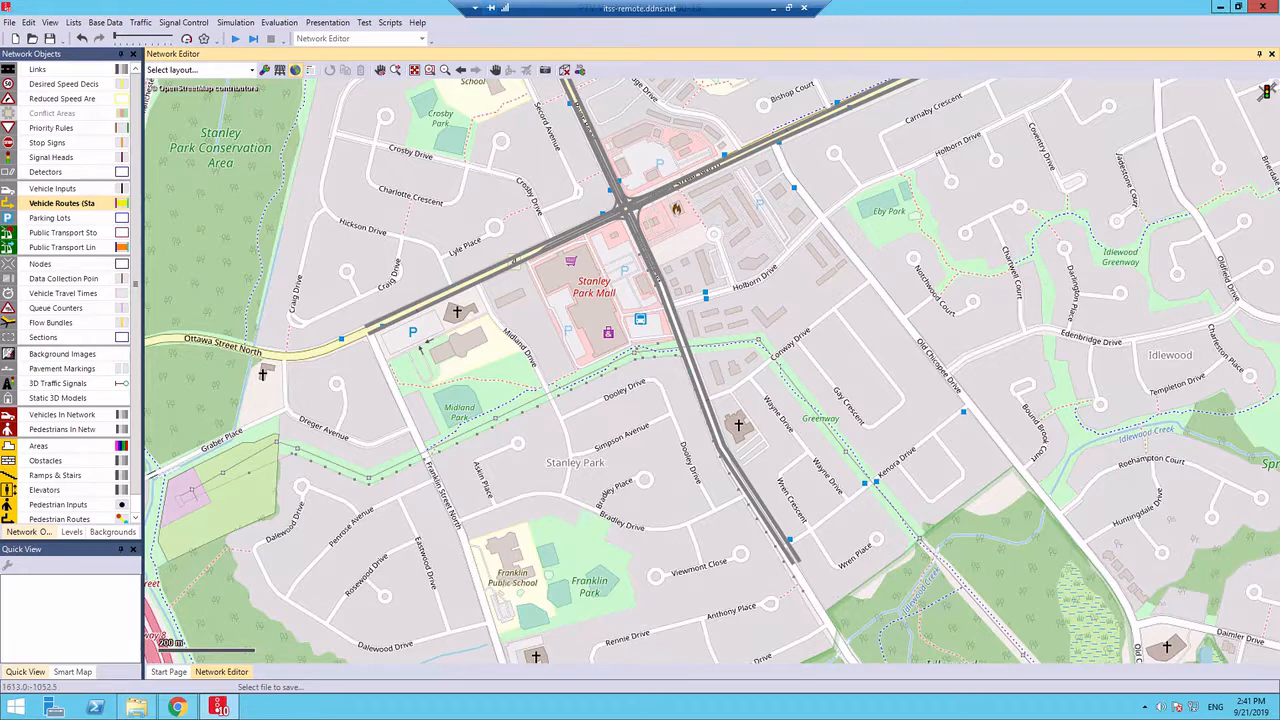
{"action": "left_click", "coordinate": [55, 190]}
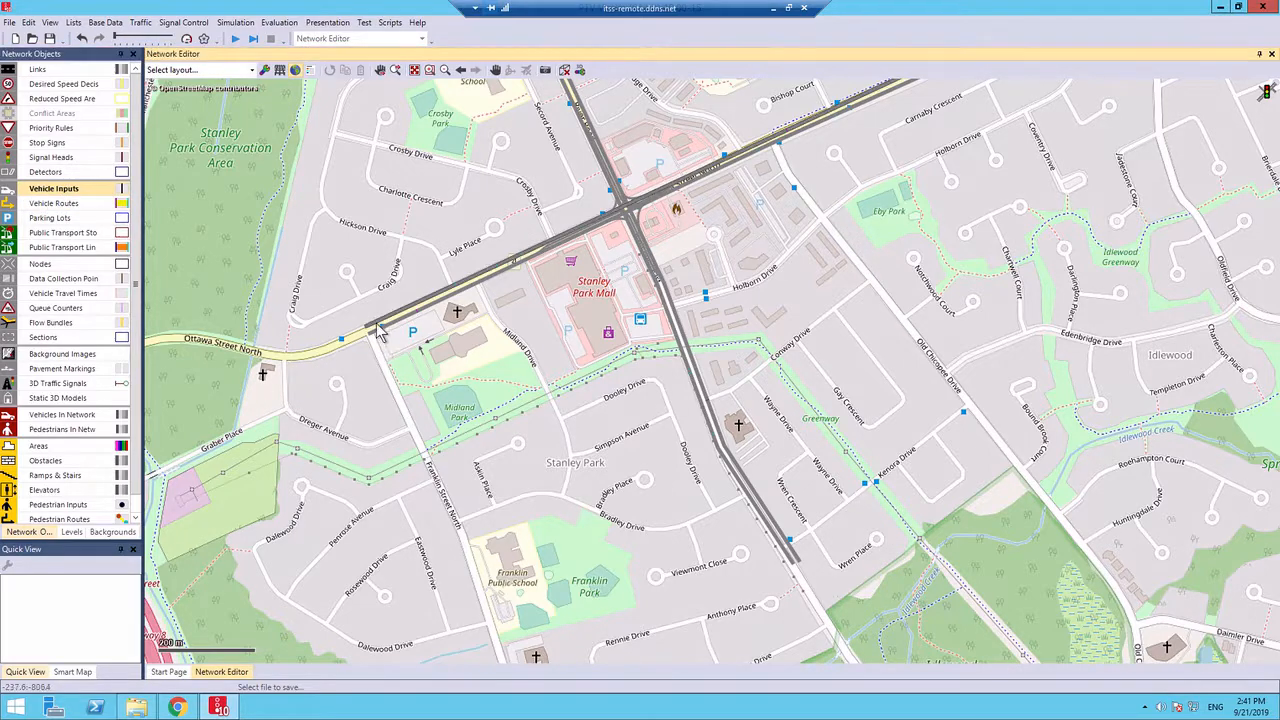
{"action": "scroll", "coordinate": [380, 333], "scroll_direction": "up", "scroll_amount": 4}
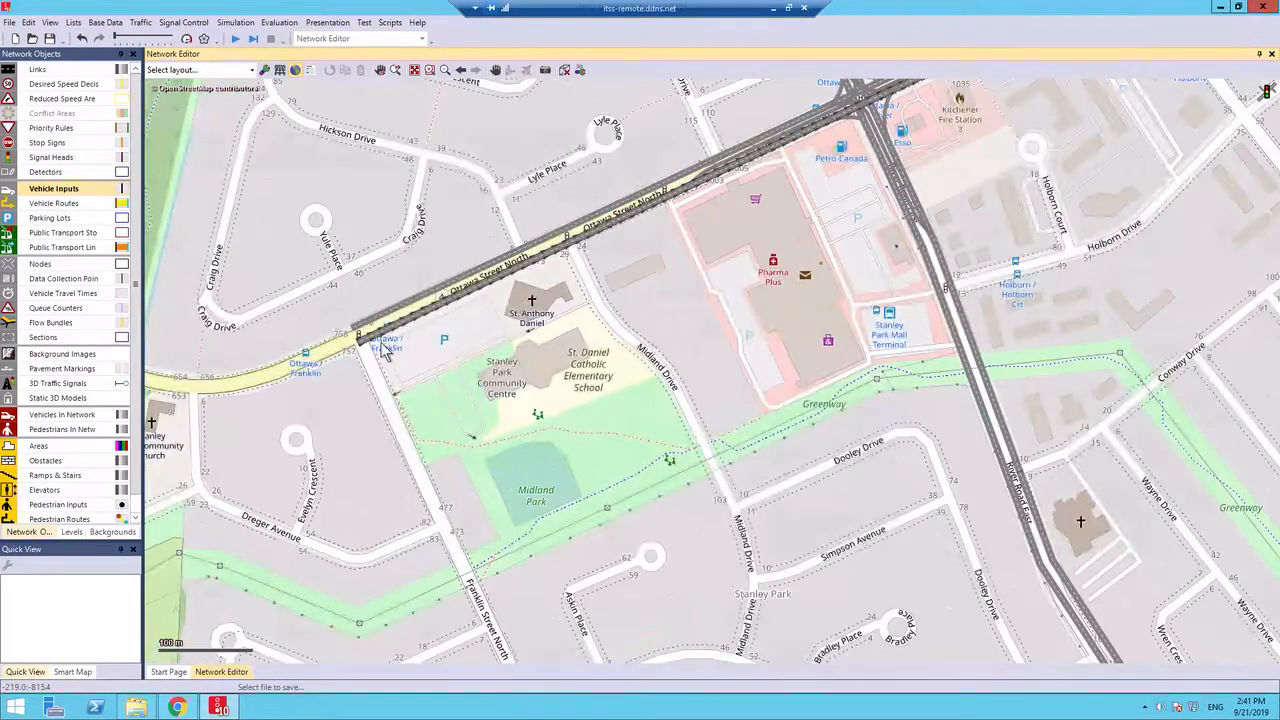
{"action": "scroll", "coordinate": [388, 357], "scroll_direction": "up", "scroll_amount": 1}
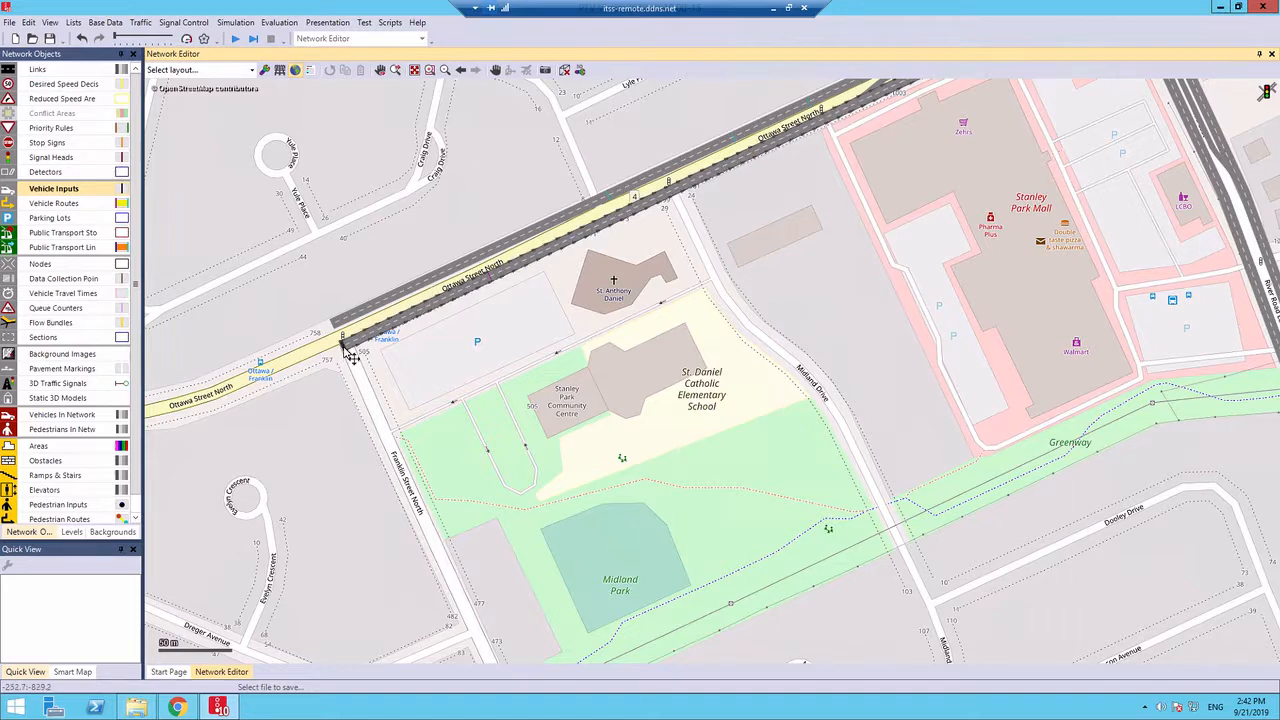
{"action": "right_click", "coordinate": [348, 358], "text": "ctrl"}
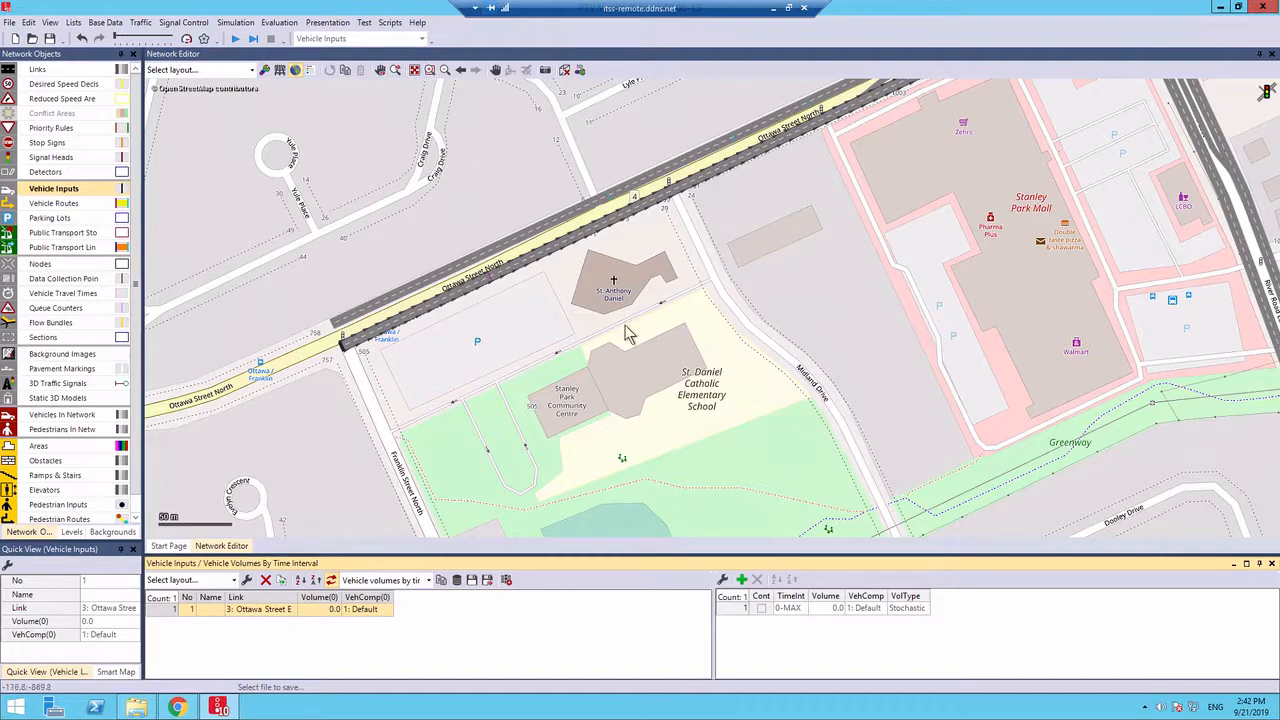
Add a vehicle input at the southern start of the River Road NB link
{"action": "left_click", "coordinate": [940, 340]}
{"action": "scroll", "coordinate": [940, 340], "scroll_direction": "down", "scroll_amount": 3}
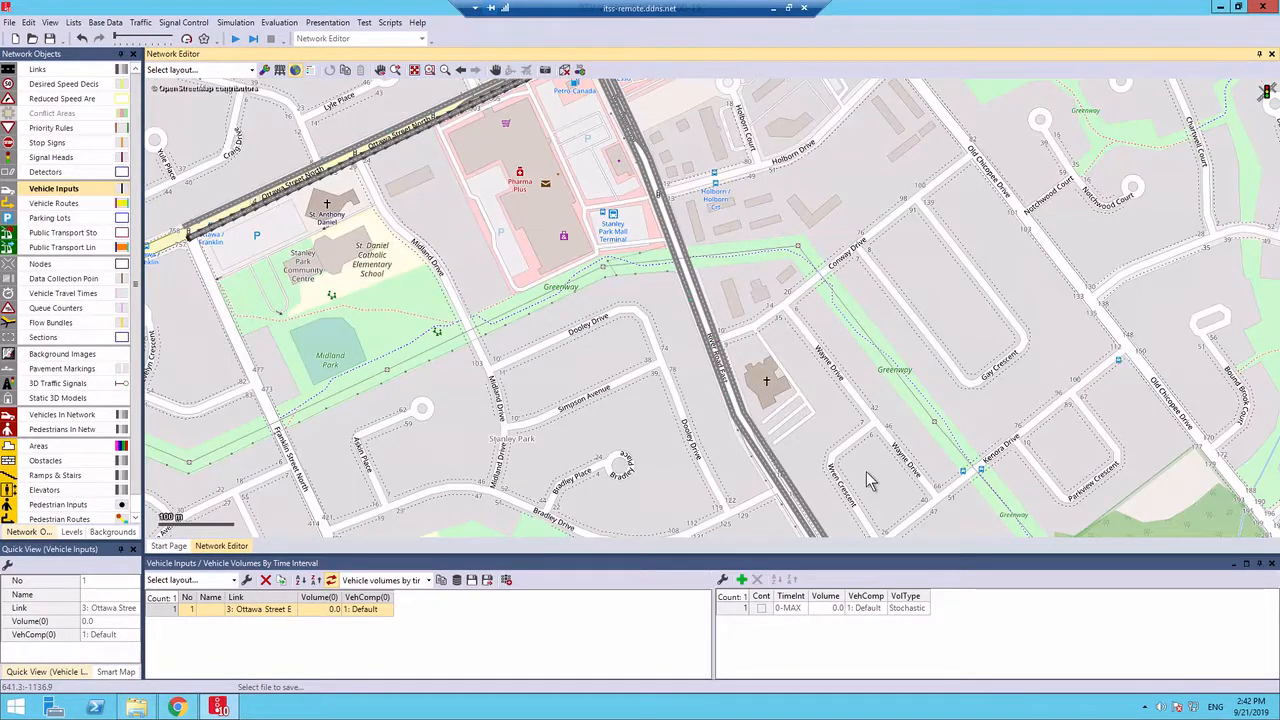
{"action": "left_click_drag", "start_coordinate": [866, 471], "coordinate": [700, 348]}
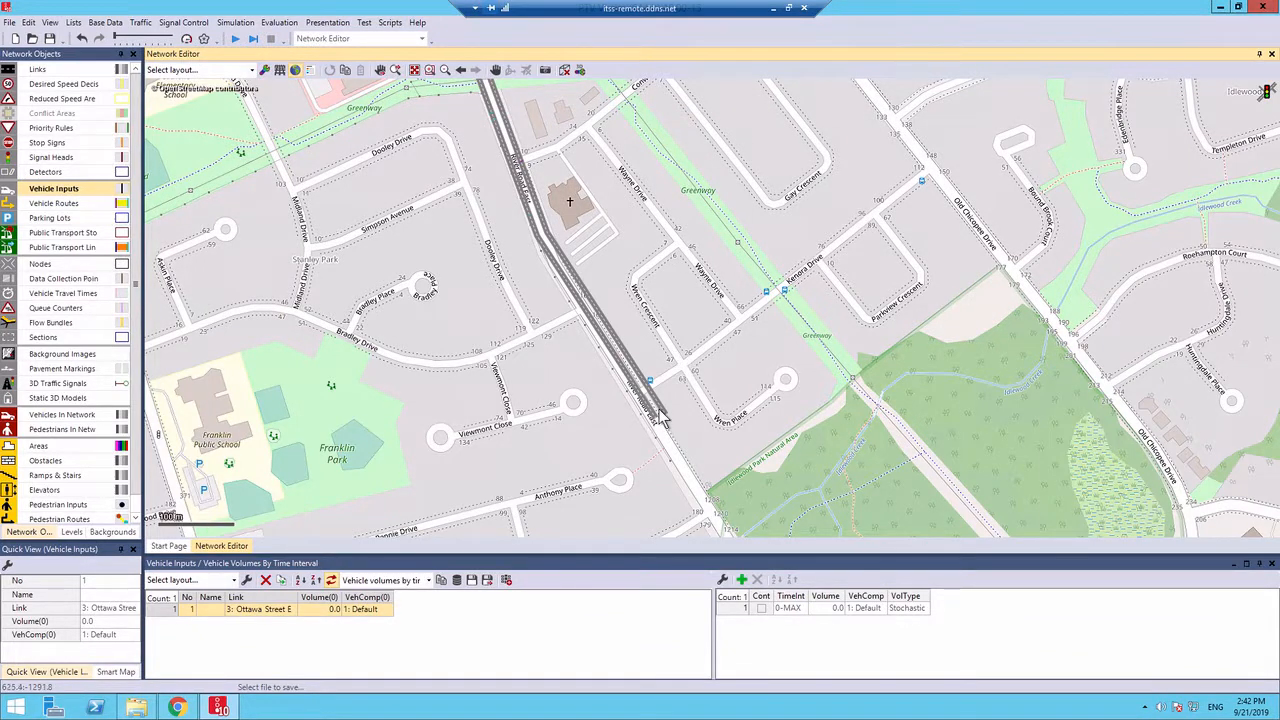
{"action": "scroll", "coordinate": [660, 418], "scroll_direction": "up", "scroll_amount": 3}
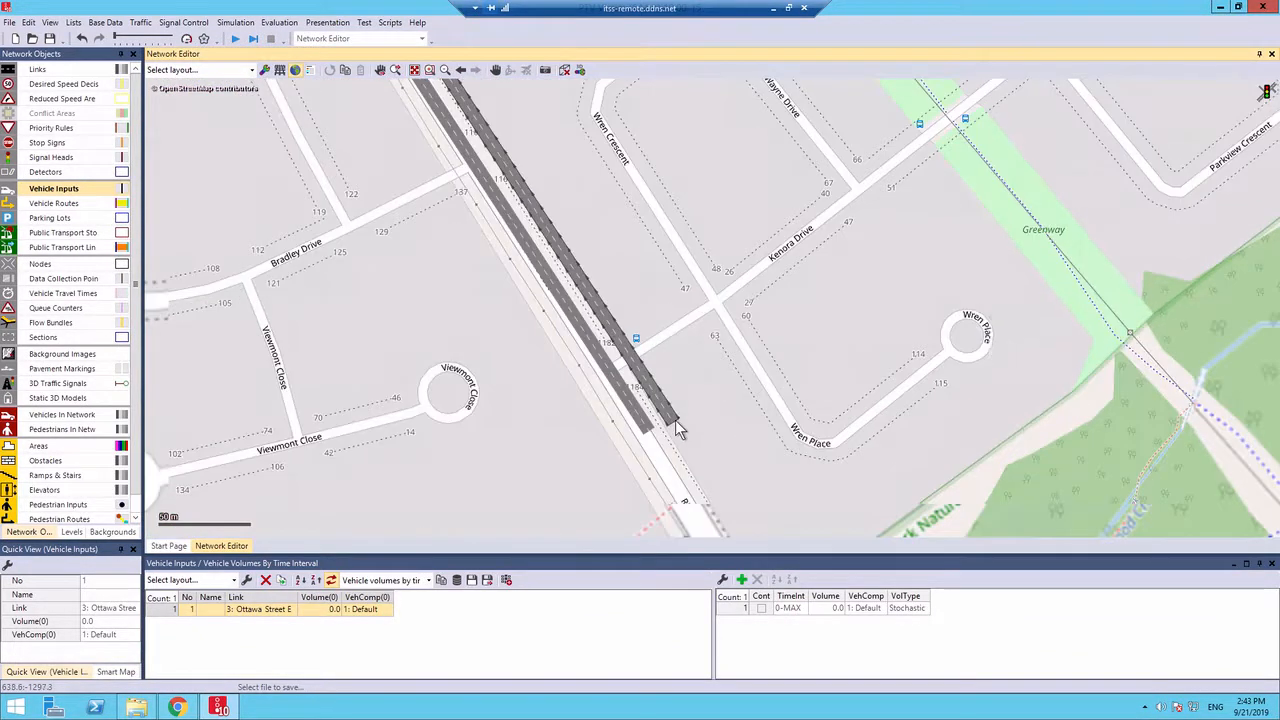
{"action": "right_click", "coordinate": [676, 422], "text": "ctrl"}
Add a vehicle input at the eastern start of the Ottawa Street WB link
{"action": "left_click_drag", "start_coordinate": [833, 80], "coordinate": [679, 332]}
{"action": "scroll", "coordinate": [679, 332], "scroll_direction": "down", "scroll_amount": 2}
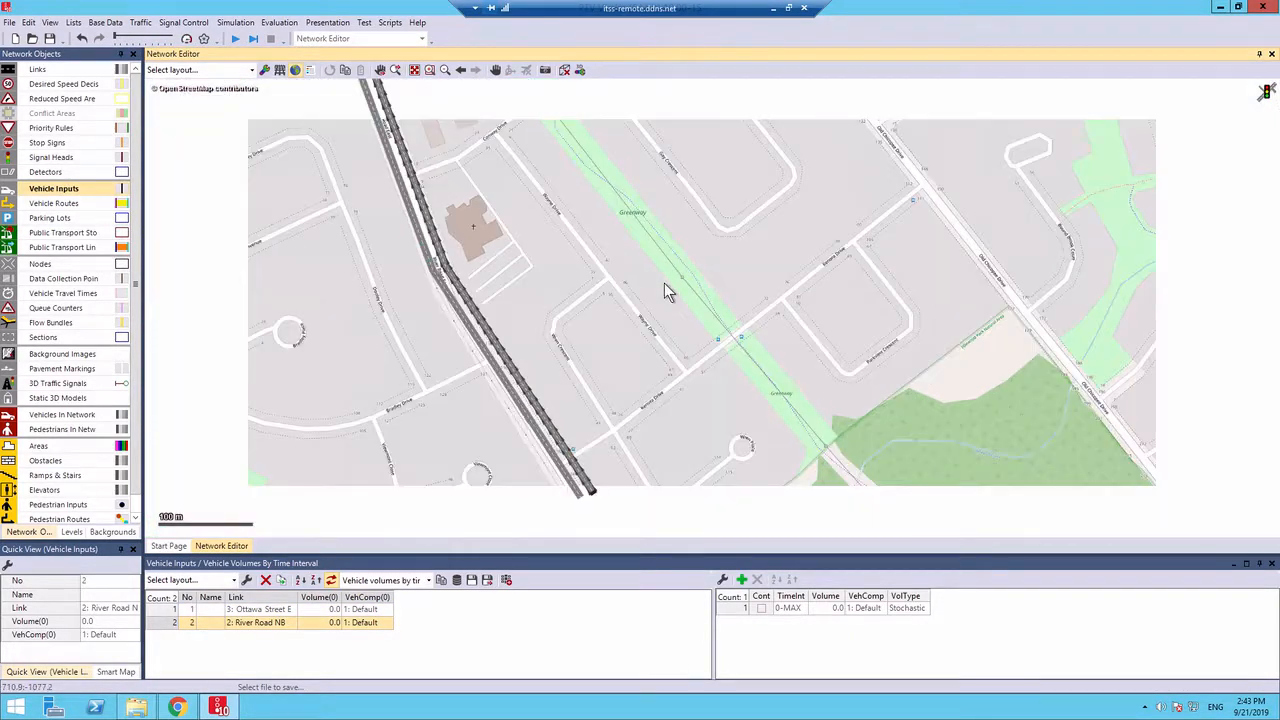
{"action": "scroll", "coordinate": [664, 283], "scroll_direction": "down", "scroll_amount": 3}
{"action": "left_click_drag", "start_coordinate": [699, 171], "coordinate": [692, 480]}
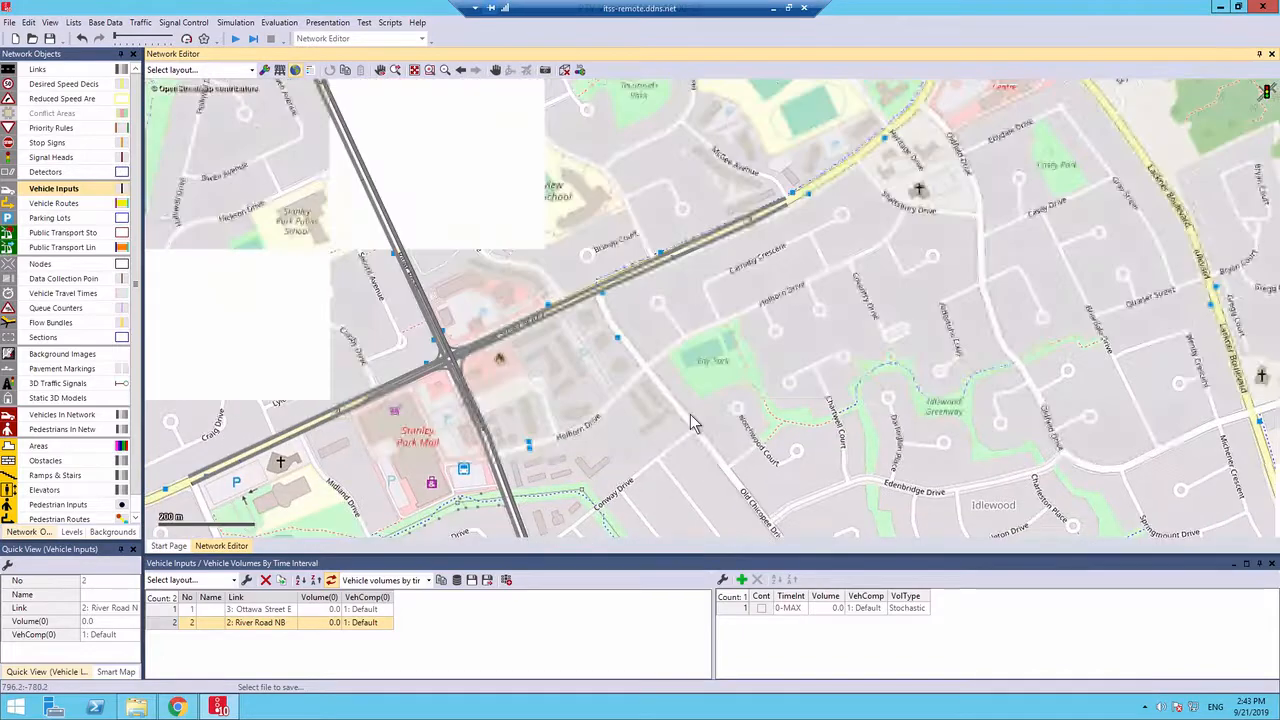
{"action": "scroll", "coordinate": [797, 203], "scroll_direction": "up", "scroll_amount": 4}
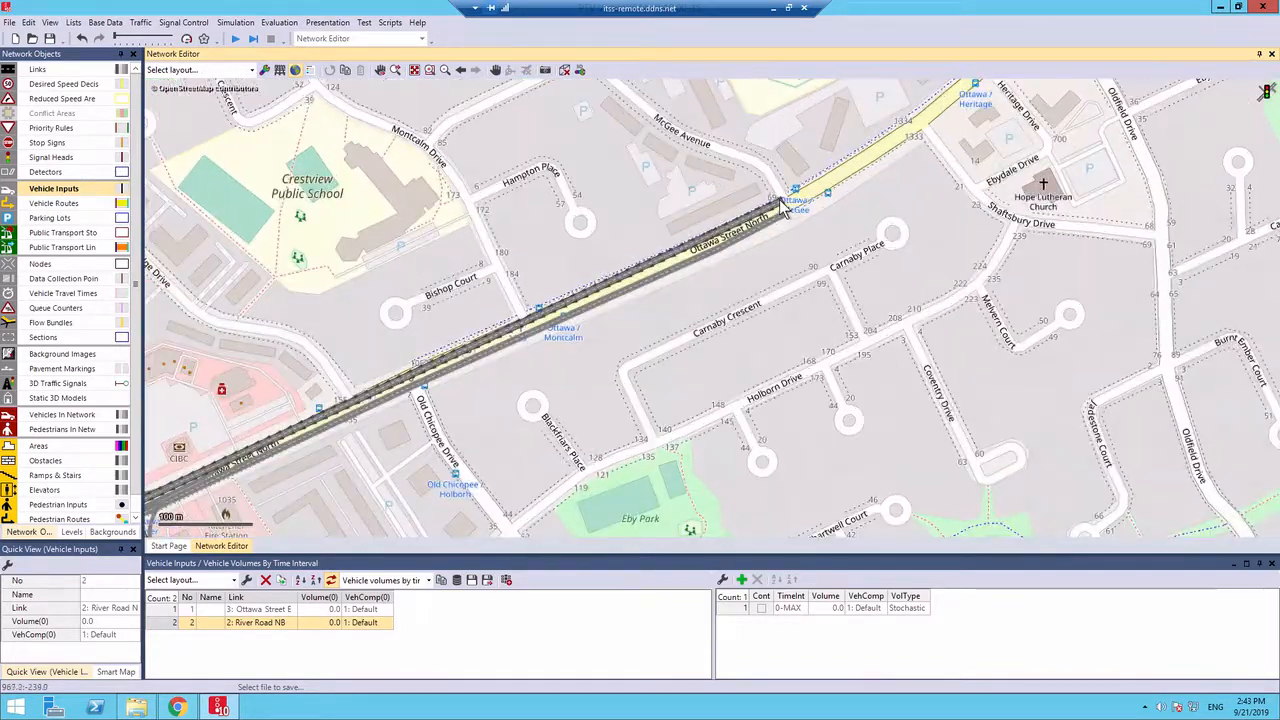
{"action": "scroll", "coordinate": [785, 208], "scroll_direction": "up", "scroll_amount": 3}
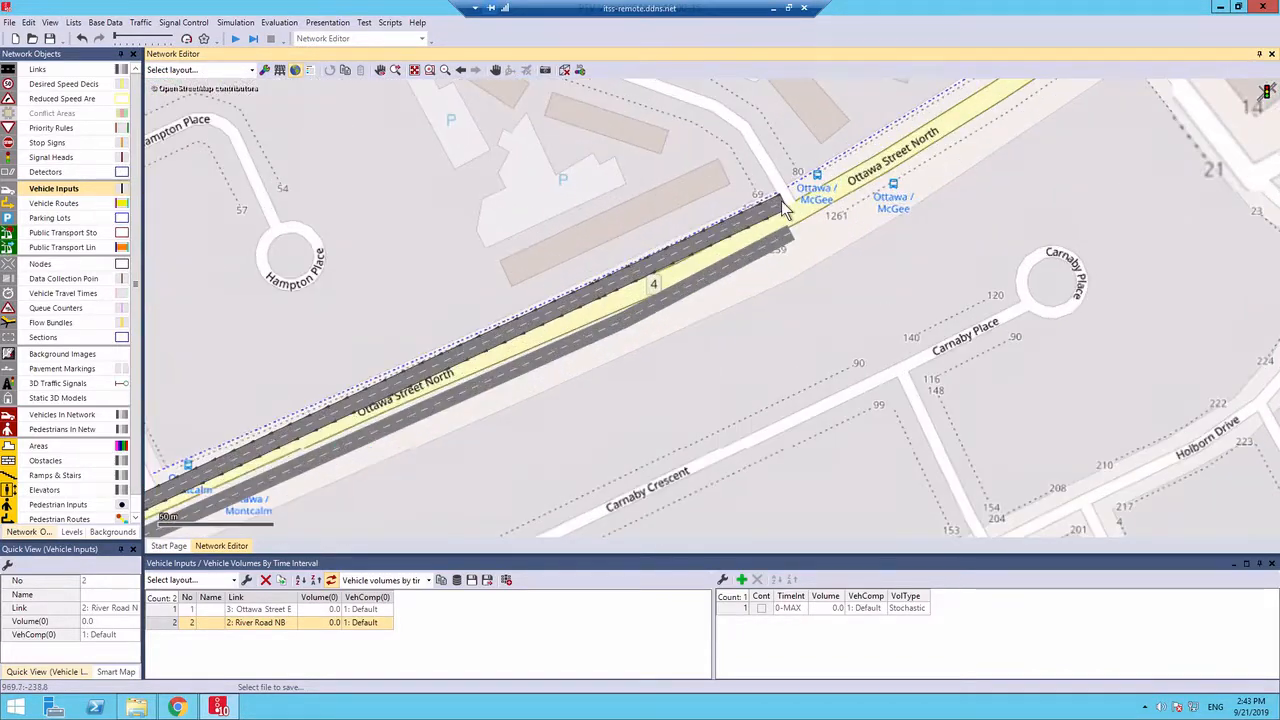
{"action": "right_click", "coordinate": [785, 206], "text": "ctrl"}
Add a vehicle input at the northern start of the River Road SB link
{"action": "scroll", "coordinate": [518, 205], "scroll_direction": "down", "scroll_amount": 6}
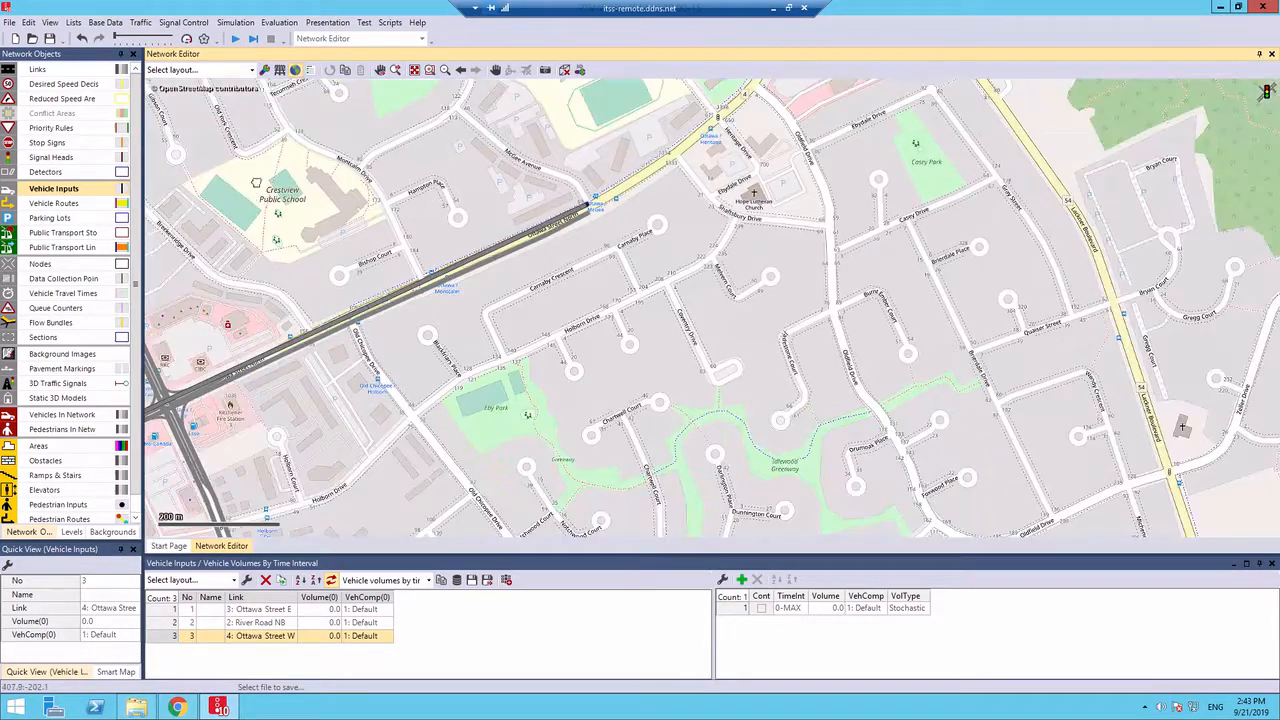
{"action": "left_click_drag", "start_coordinate": [247, 179], "coordinate": [590, 242]}
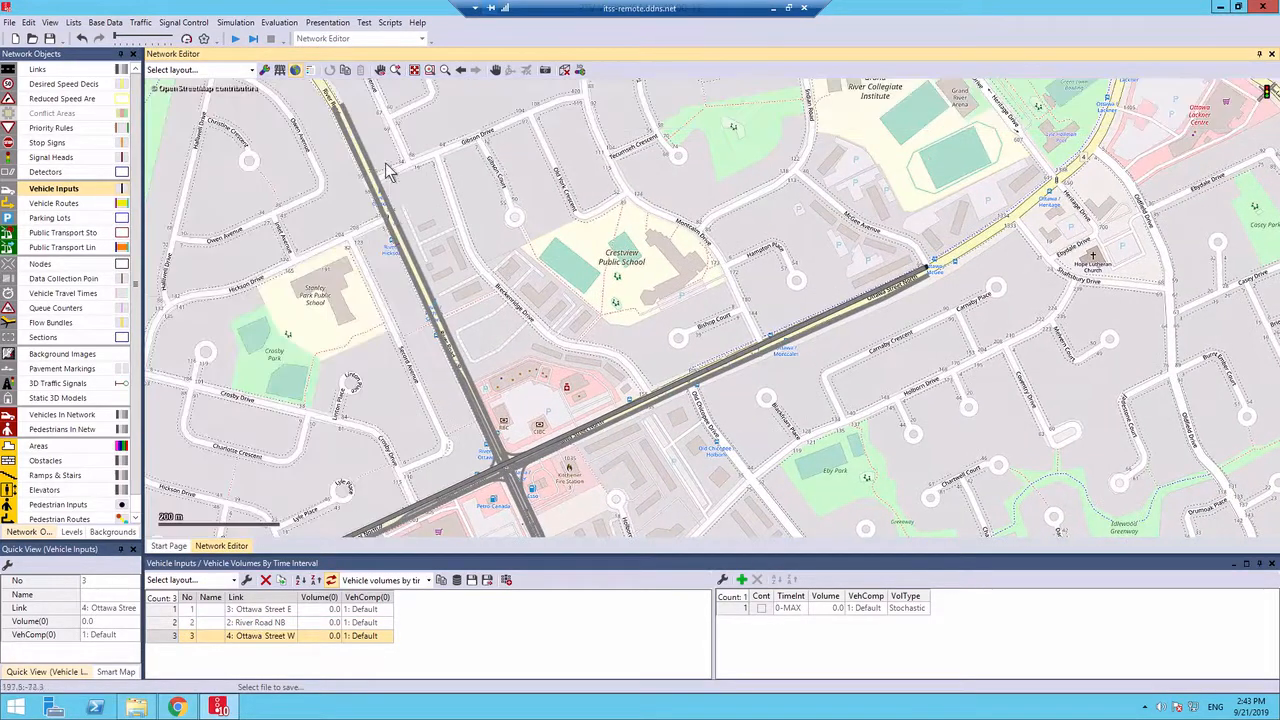
{"action": "scroll", "coordinate": [320, 110], "scroll_direction": "up", "scroll_amount": 6}
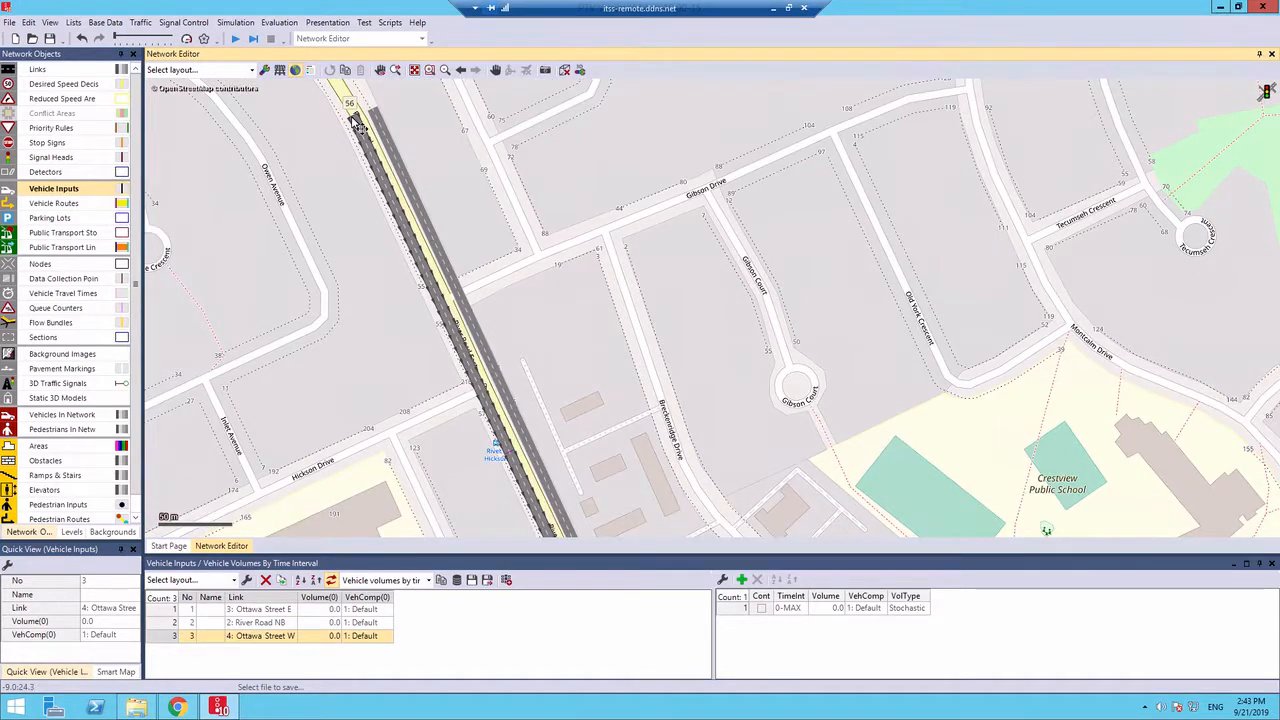
{"action": "right_click", "coordinate": [355, 120], "text": "ctrl"}
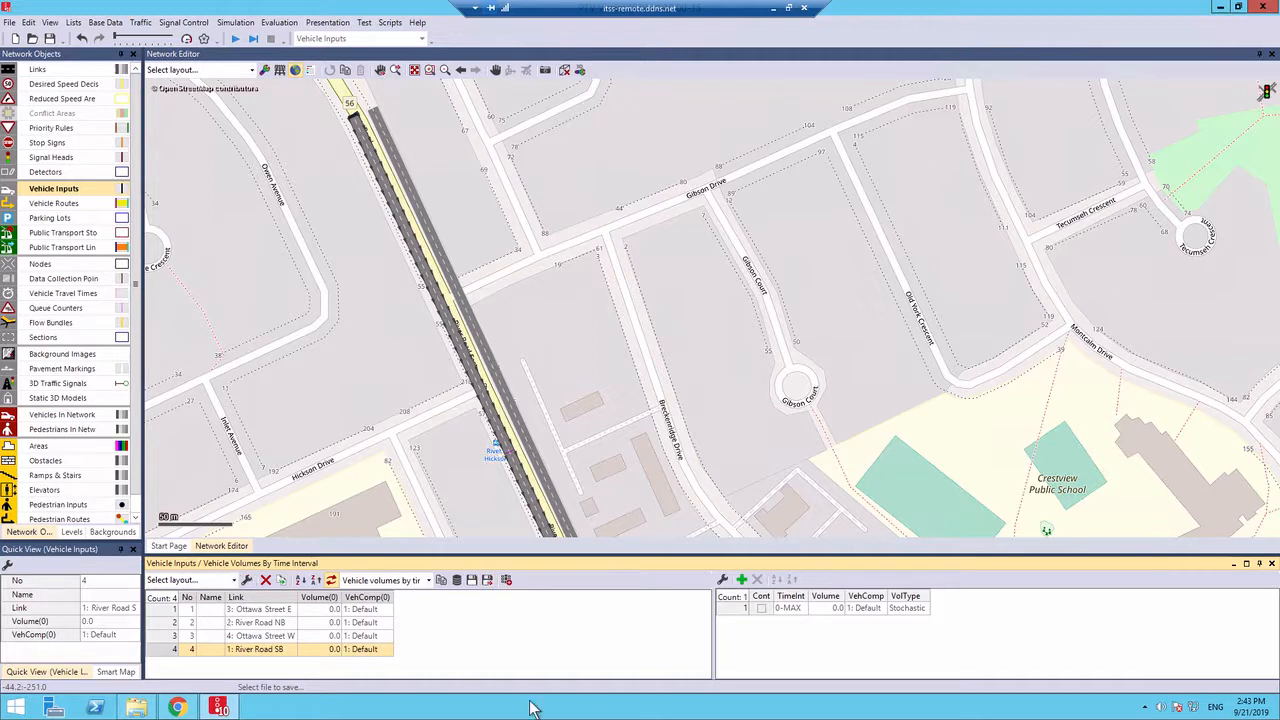
Go through the four vehicle inputs in the list to check which link each one belongs to
{"action": "left_click", "coordinate": [254, 610]}
{"action": "left_click", "coordinate": [258, 622]}
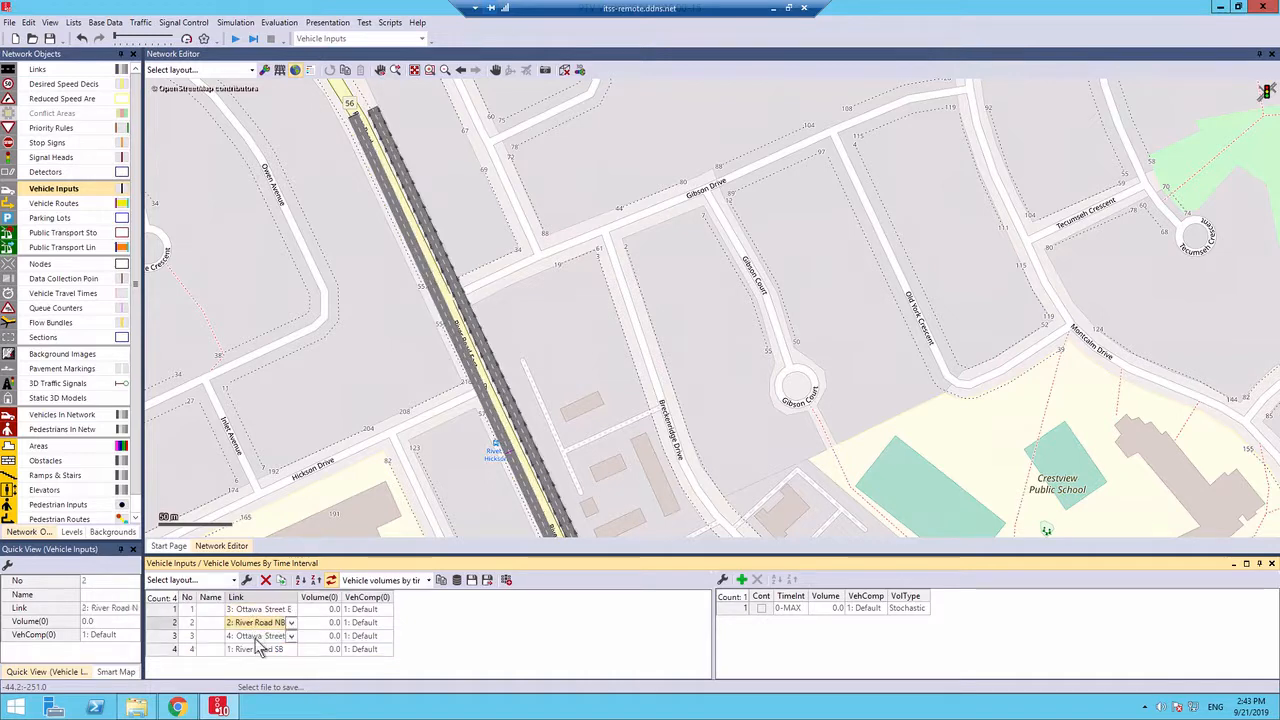
{"action": "left_click", "coordinate": [259, 636]}
{"action": "left_click", "coordinate": [260, 649]}
{"action": "left_click", "coordinate": [260, 610]}
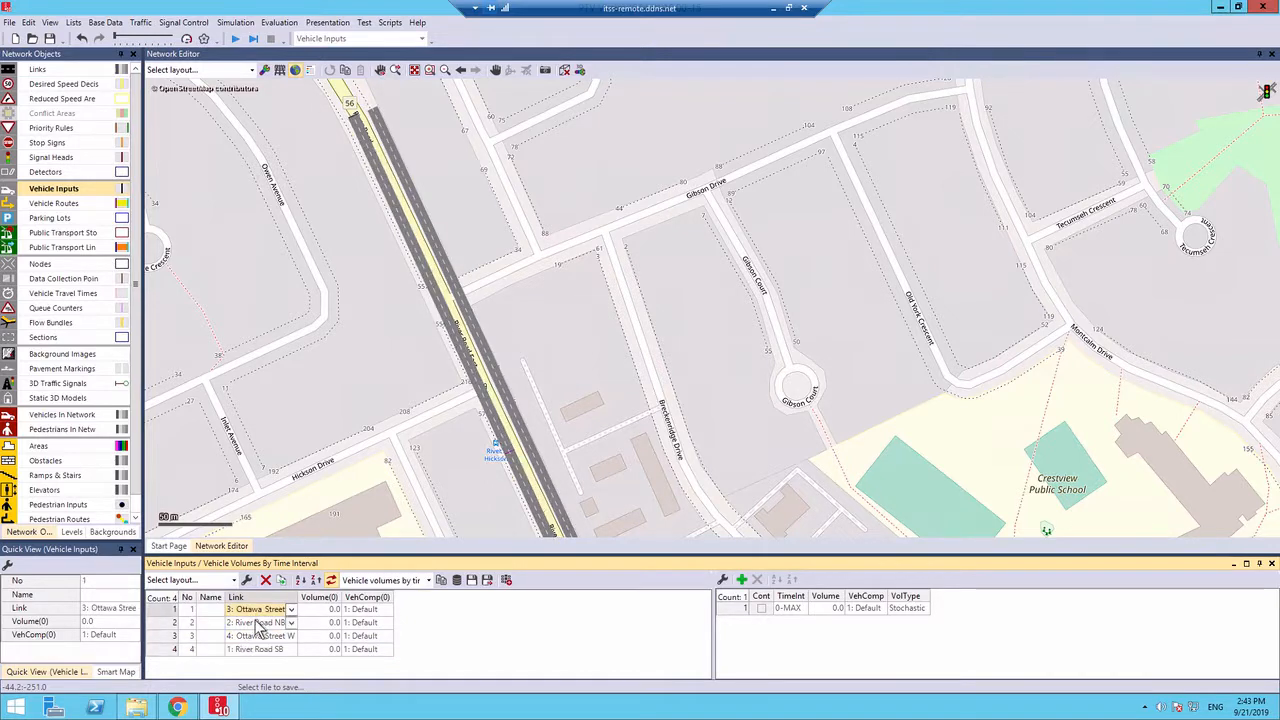
{"action": "left_click", "coordinate": [268, 621]}
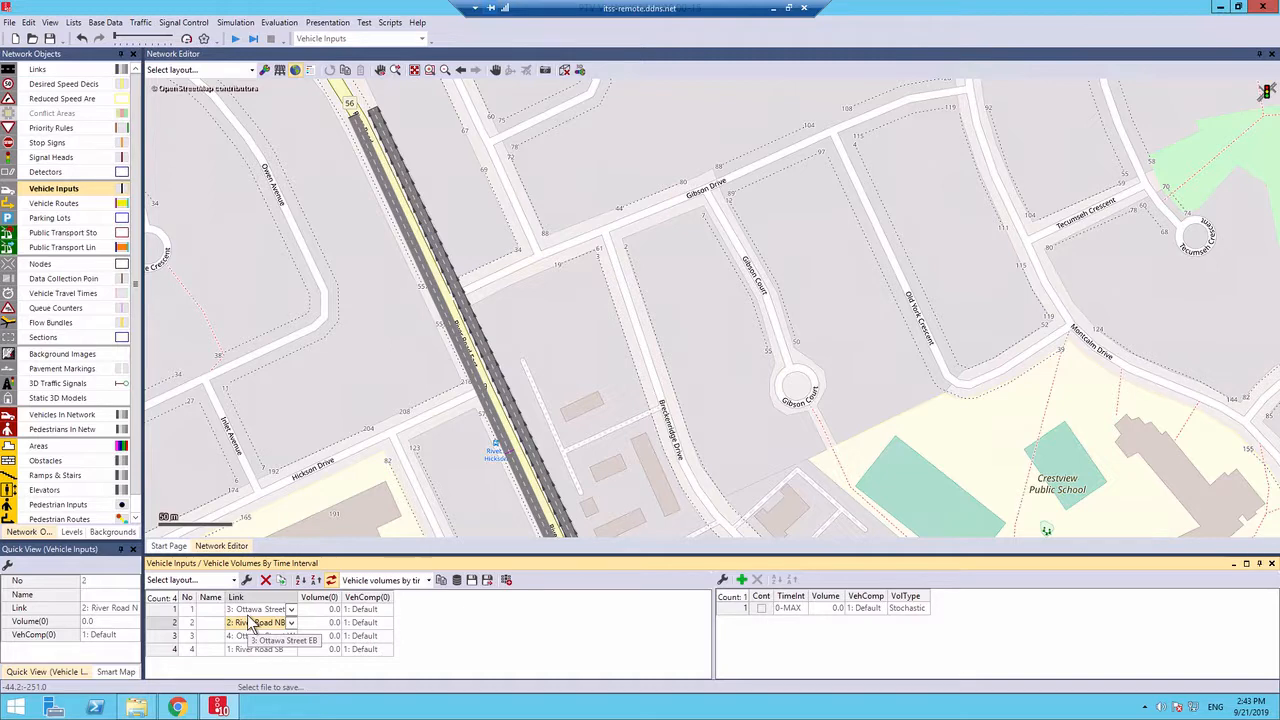
Set the volume of all four vehicle inputs to 700 and close the vehicle inputs list
{"action": "left_click", "coordinate": [310, 612]}
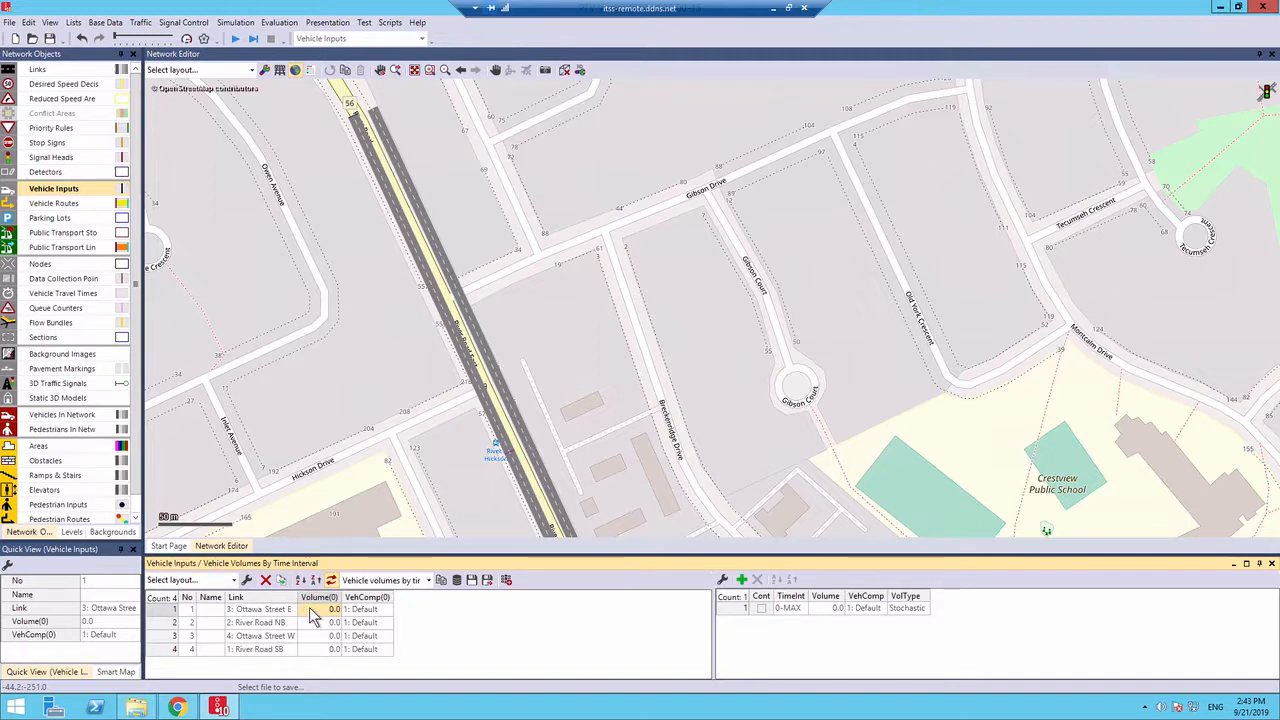
{"action": "left_click", "coordinate": [311, 610]}
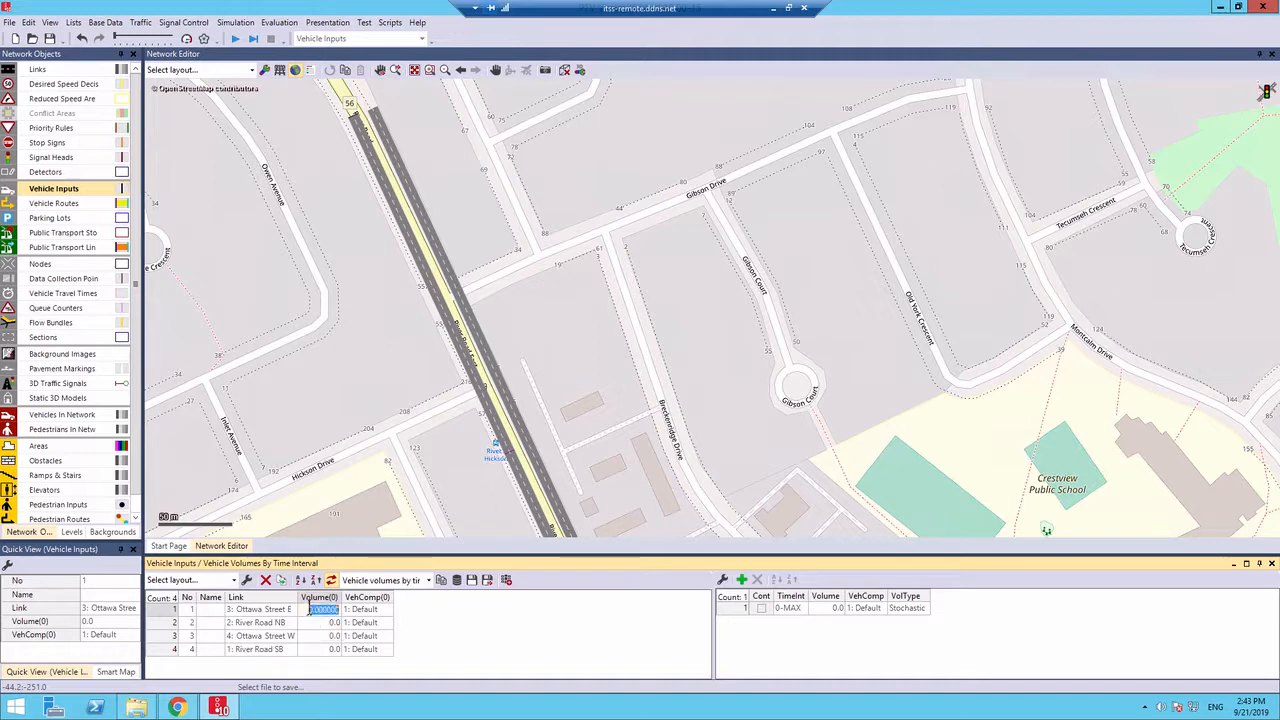
{"action": "double_click", "coordinate": [309, 613]}
{"action": "type", "text": "700"}
{"action": "key", "text": "Return"}
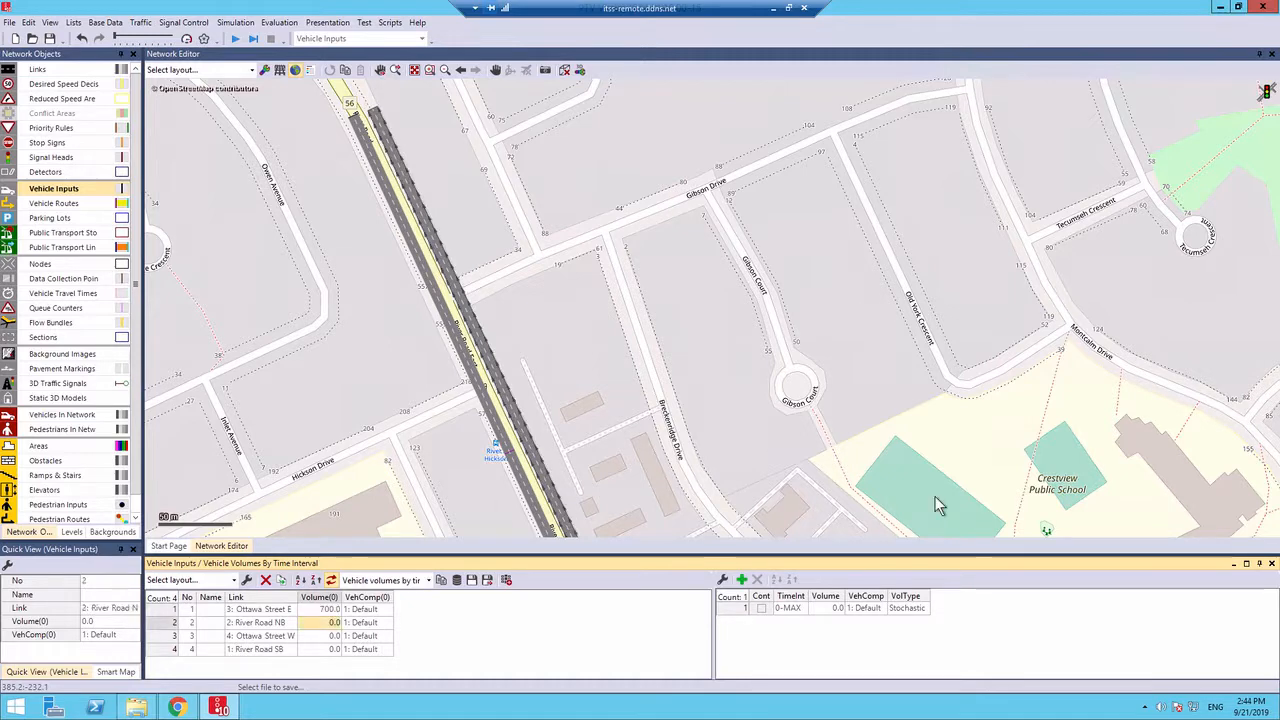
{"action": "type", "text": "700"}
{"action": "key", "text": "Return"}
{"action": "type", "text": "700"}
{"action": "key", "text": "Return"}
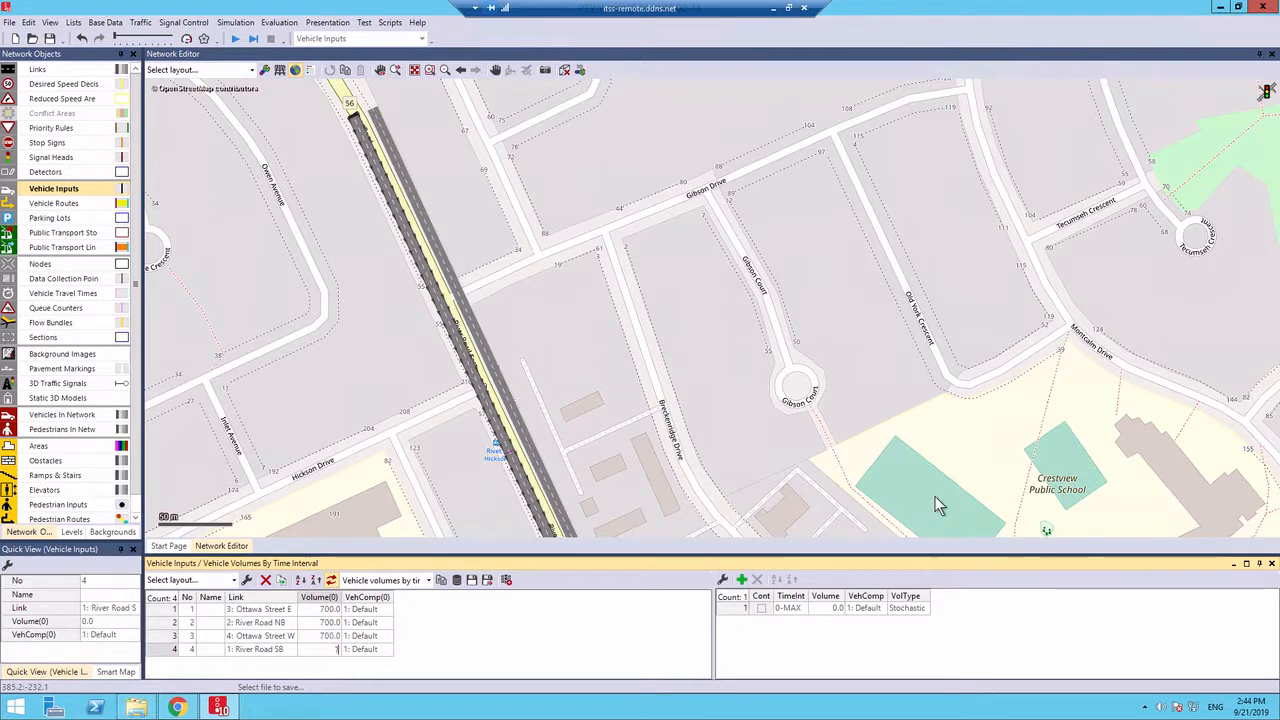
{"action": "type", "text": "700"}
{"action": "key", "text": "Return"}
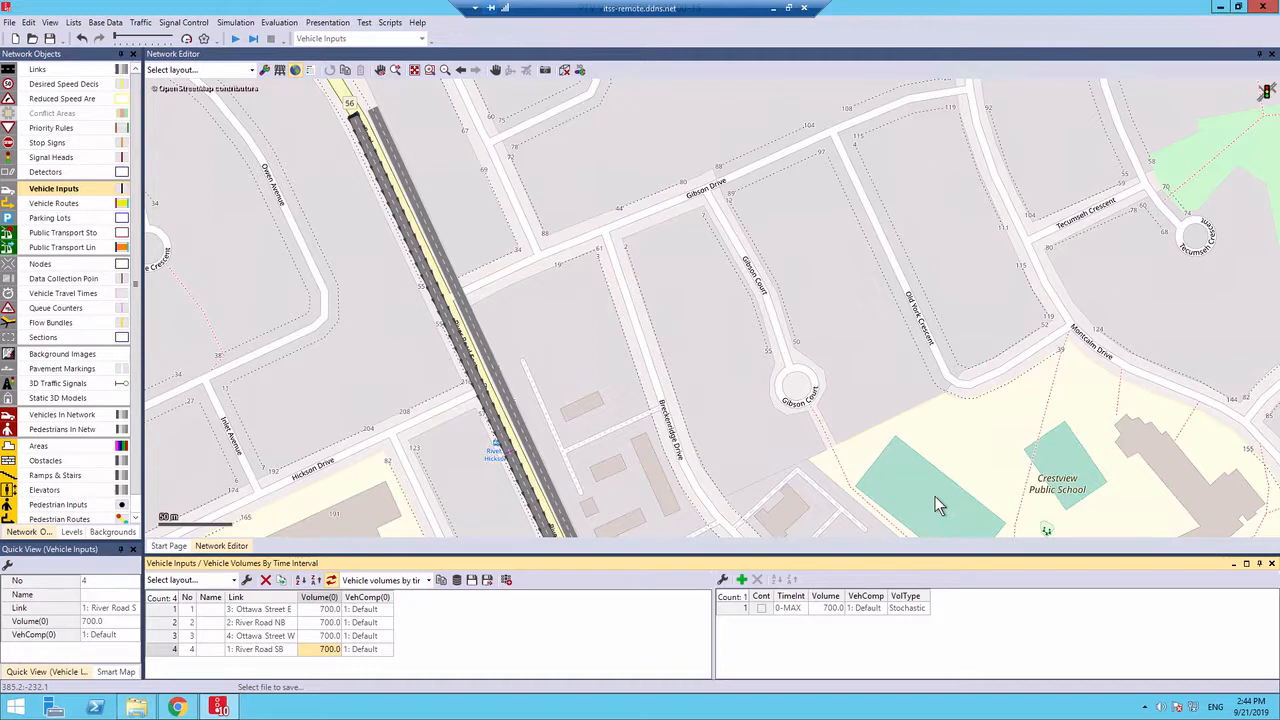
{"action": "left_click", "coordinate": [1273, 565]}
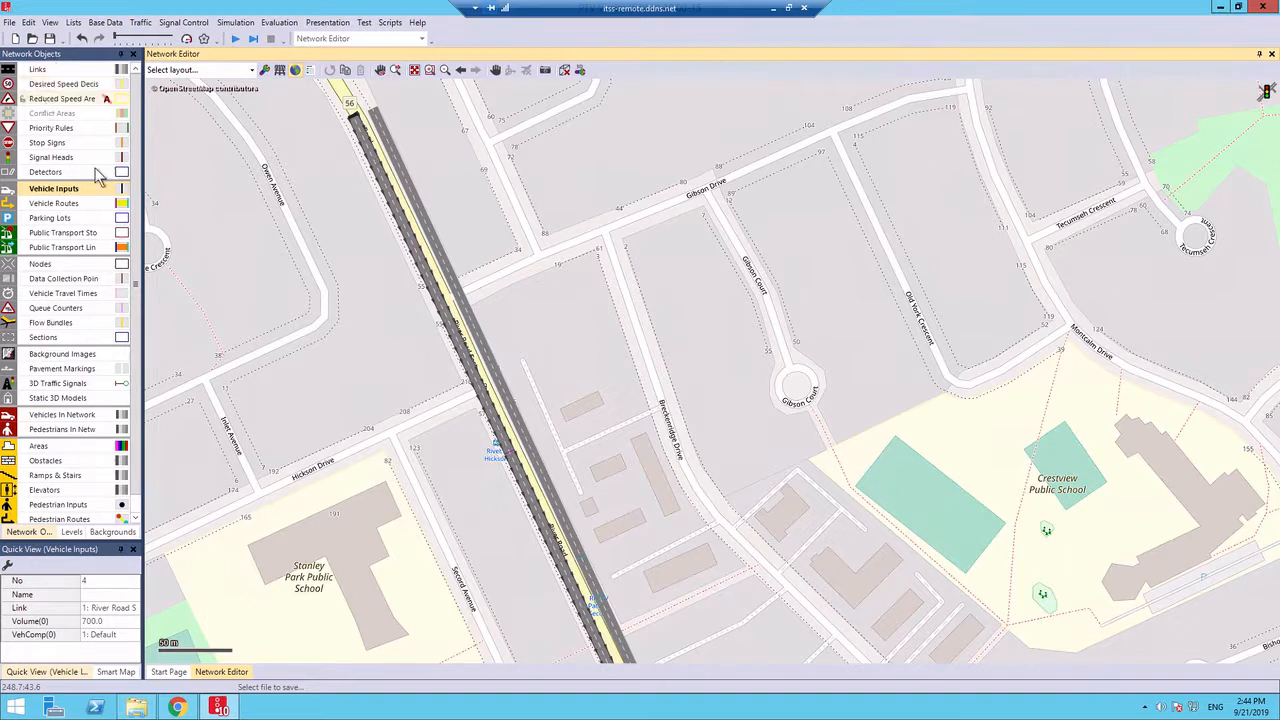
Place a desired speed decision near the northern start of River Road SB and assign it to link-lane 1 - 1
{"action": "left_click", "coordinate": [58, 88]}
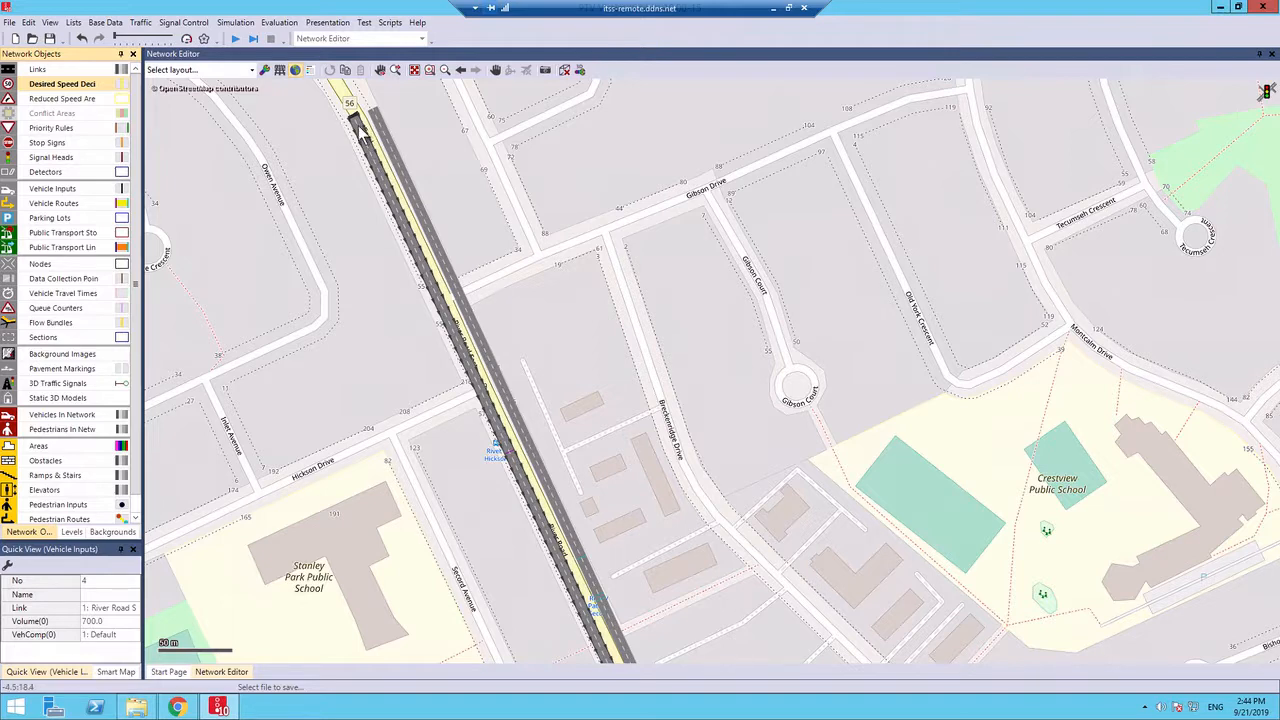
{"action": "right_click", "coordinate": [357, 122]}
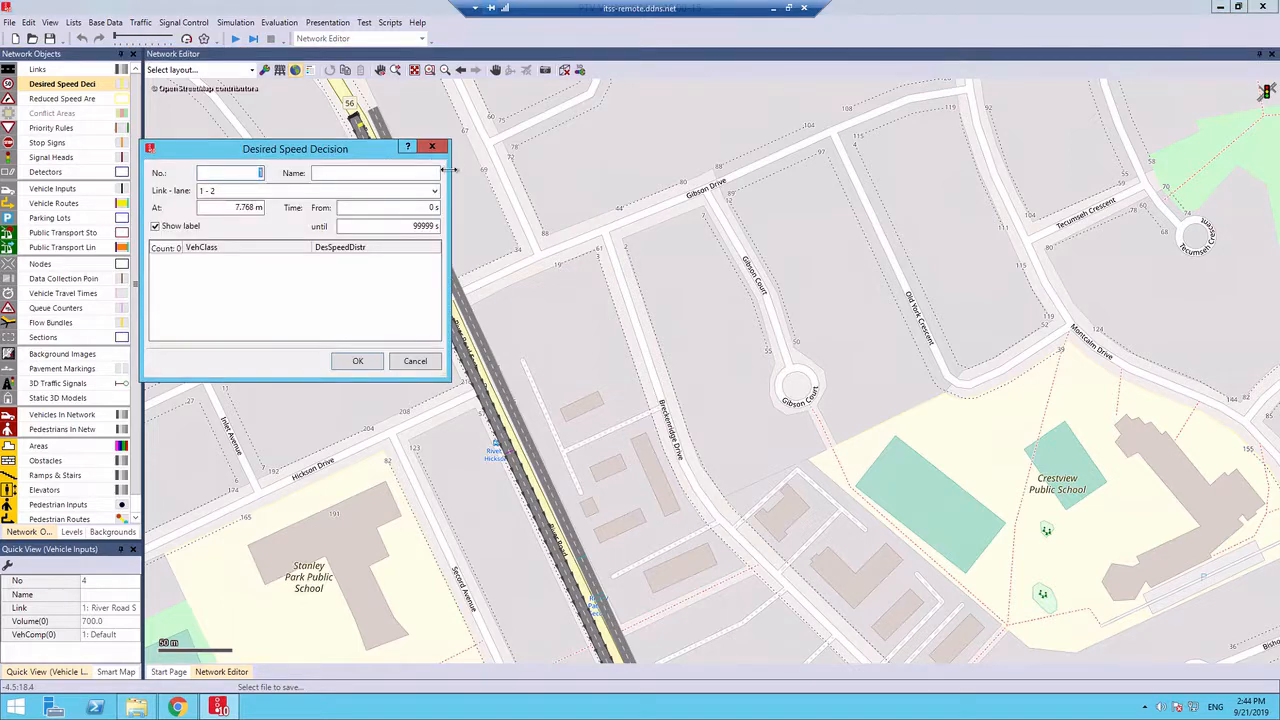
{"action": "left_click", "coordinate": [374, 192]}
{"action": "left_click", "coordinate": [374, 195]}
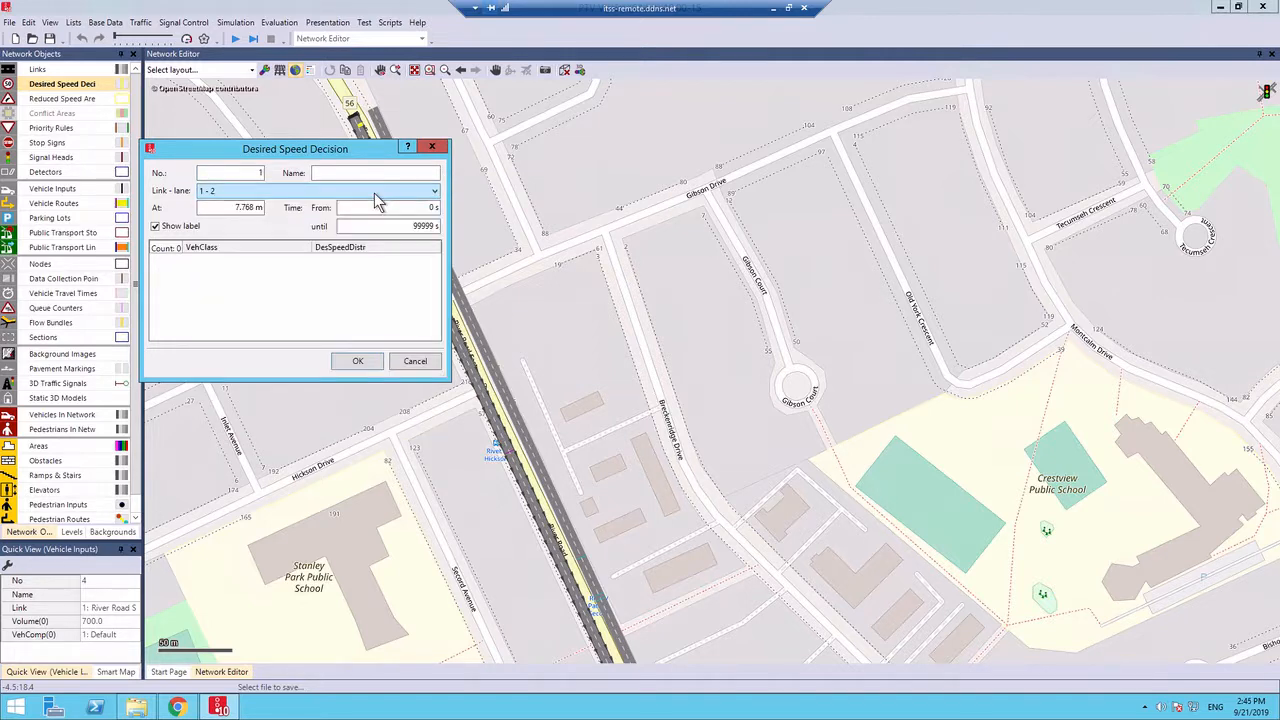
{"action": "left_click", "coordinate": [374, 193]}
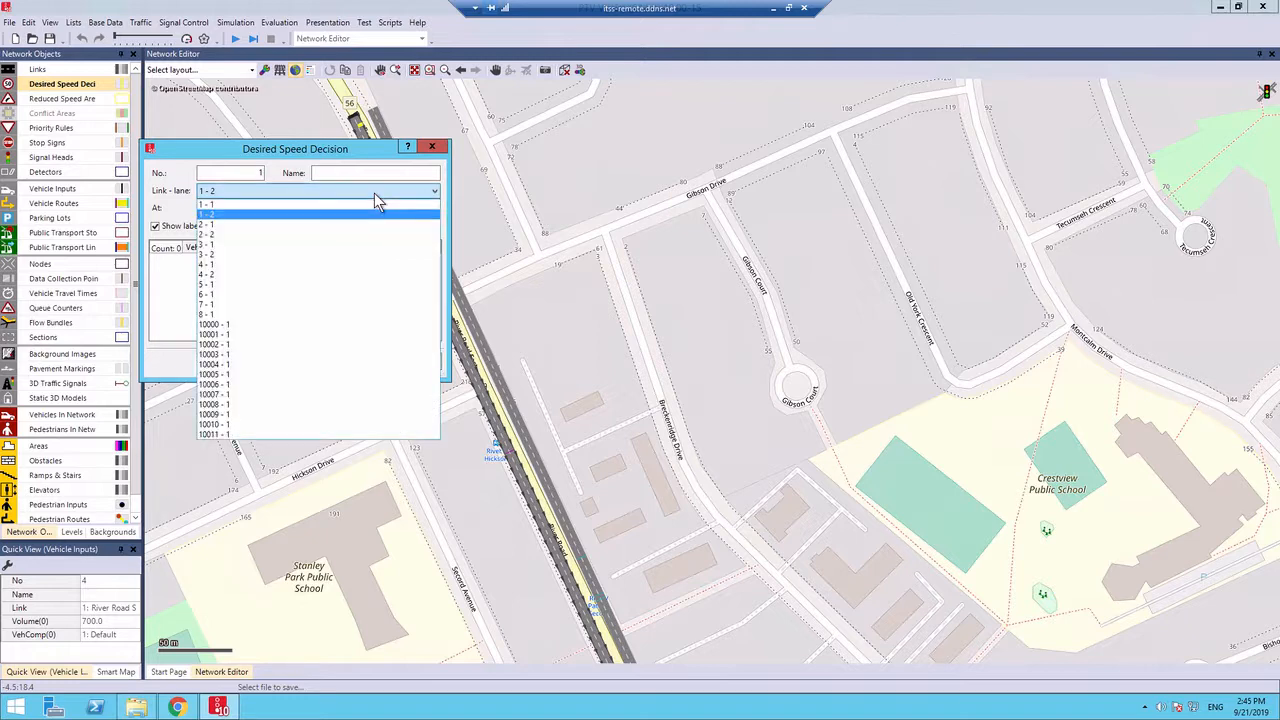
{"action": "left_click", "coordinate": [355, 207]}
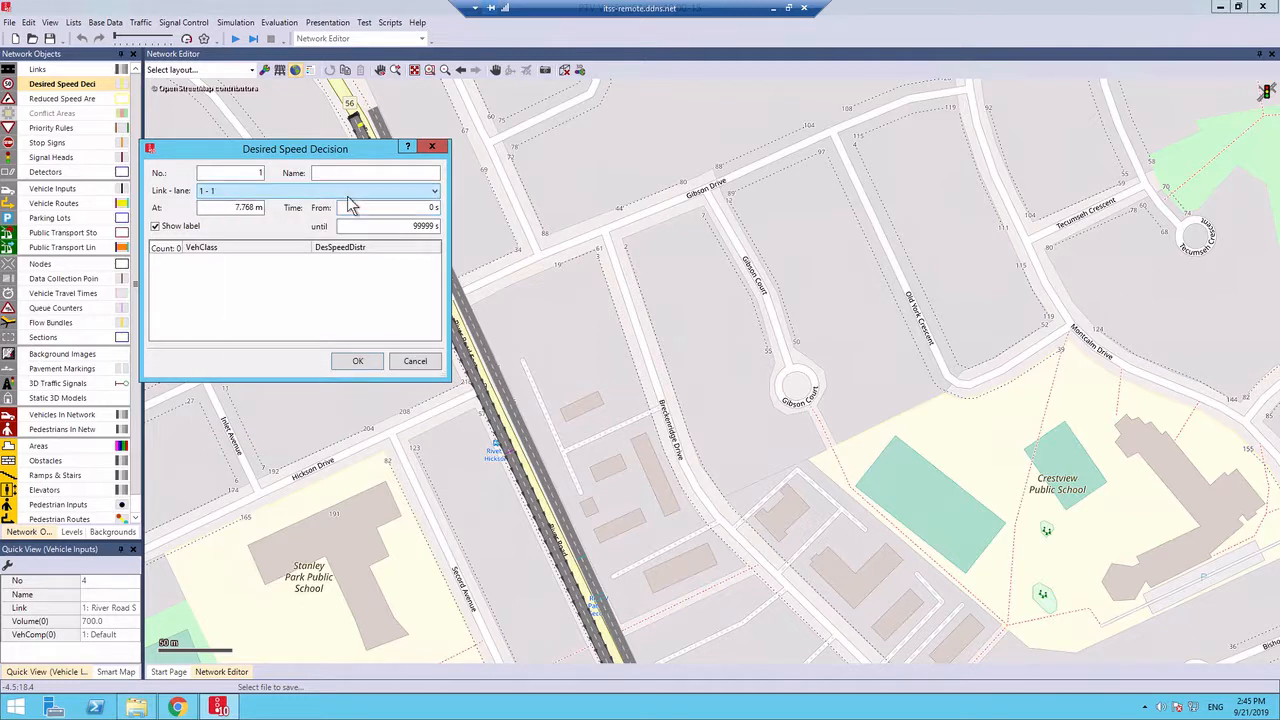
Switch the desired speed decision to link-lane 1 - 2 and back to 1 - 1 to compare the lanes
{"action": "left_click", "coordinate": [348, 197]}
{"action": "left_click", "coordinate": [311, 213]}
{"action": "left_click", "coordinate": [290, 191]}
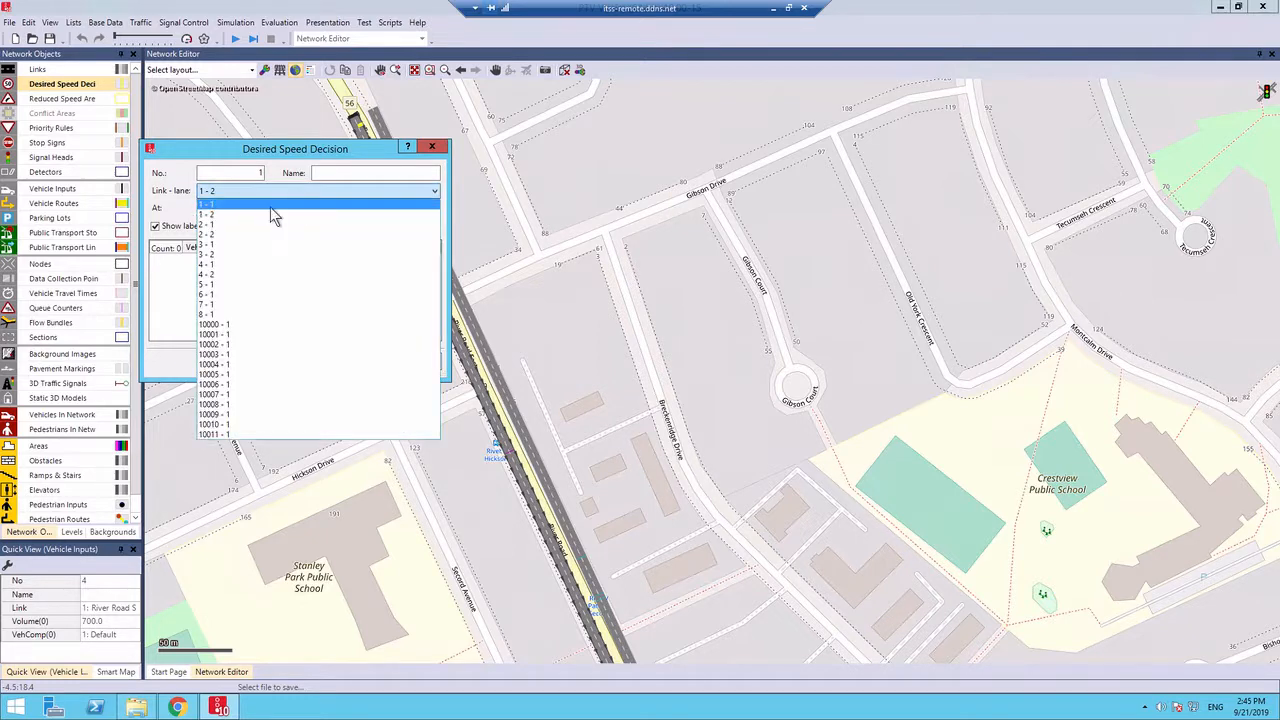
{"action": "left_click", "coordinate": [267, 210]}
{"action": "left_click", "coordinate": [264, 193]}
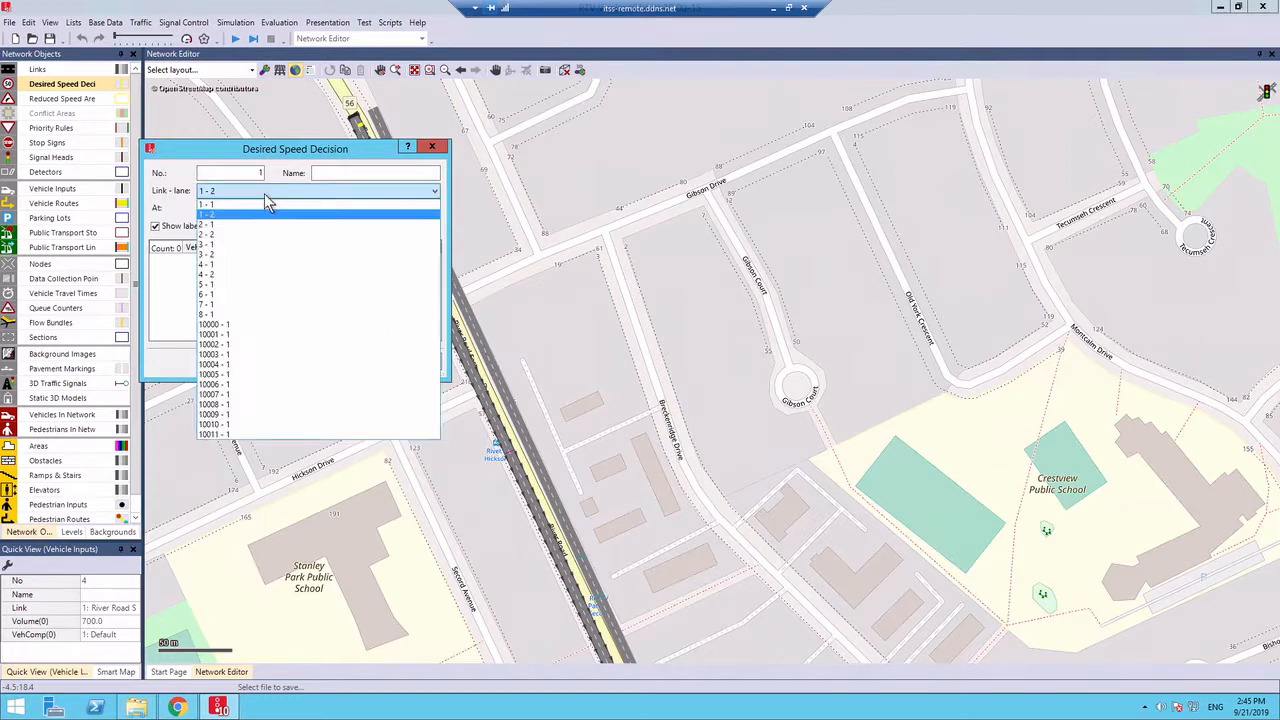
{"action": "left_click", "coordinate": [260, 205]}
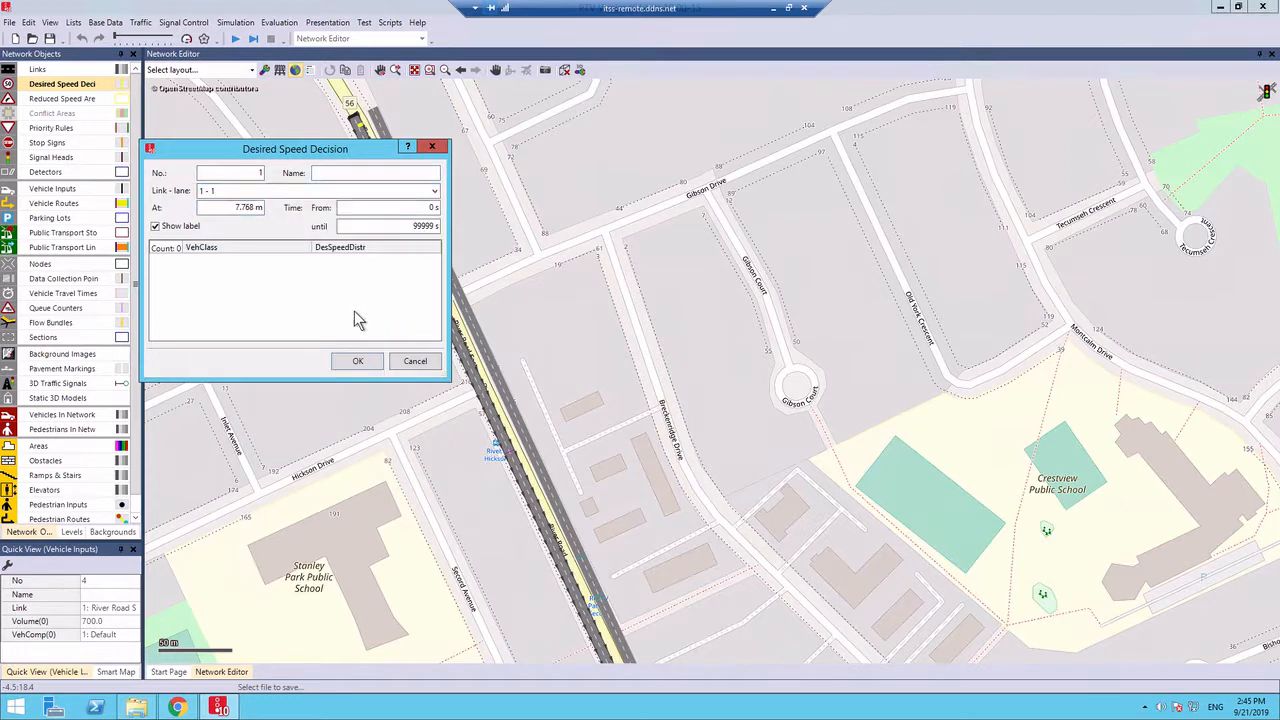
Add Car and HGV vehicle class entries to the desired speed decision on lane 1 - 1, reviewing the available classes
{"action": "right_click", "coordinate": [337, 276]}
{"action": "left_click", "coordinate": [350, 281]}
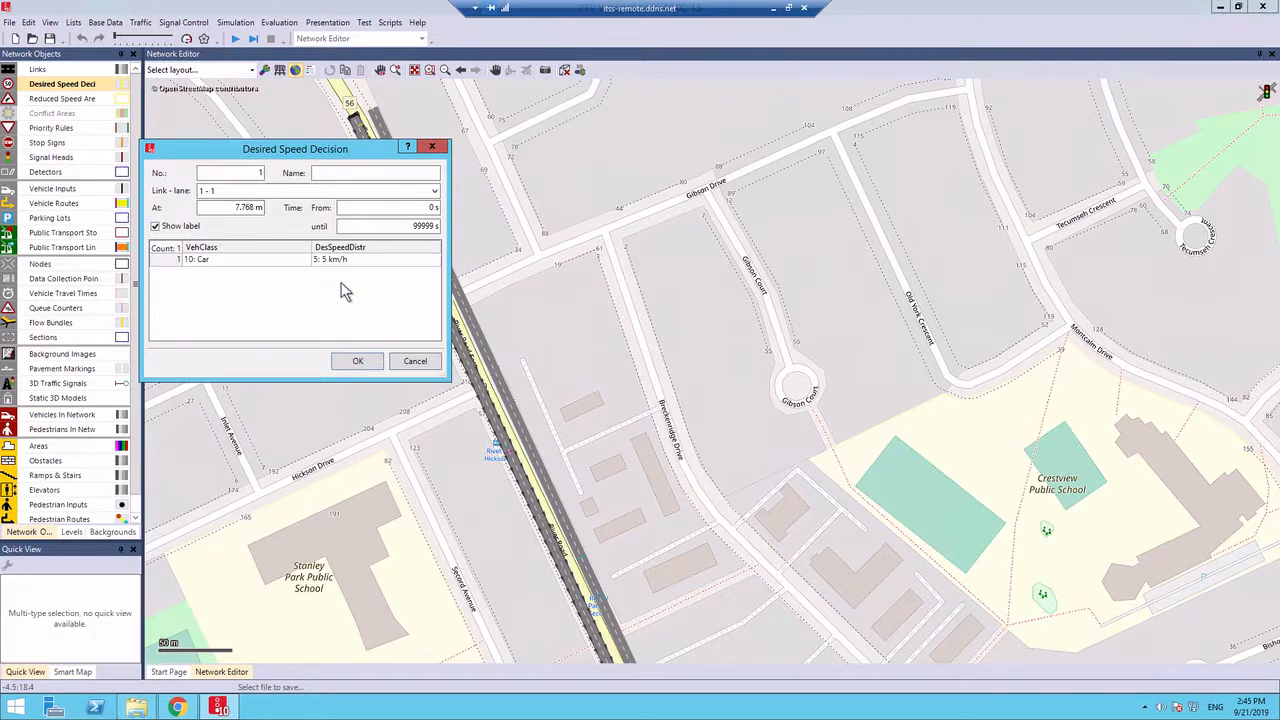
{"action": "right_click", "coordinate": [234, 291]}
{"action": "left_click", "coordinate": [259, 300]}
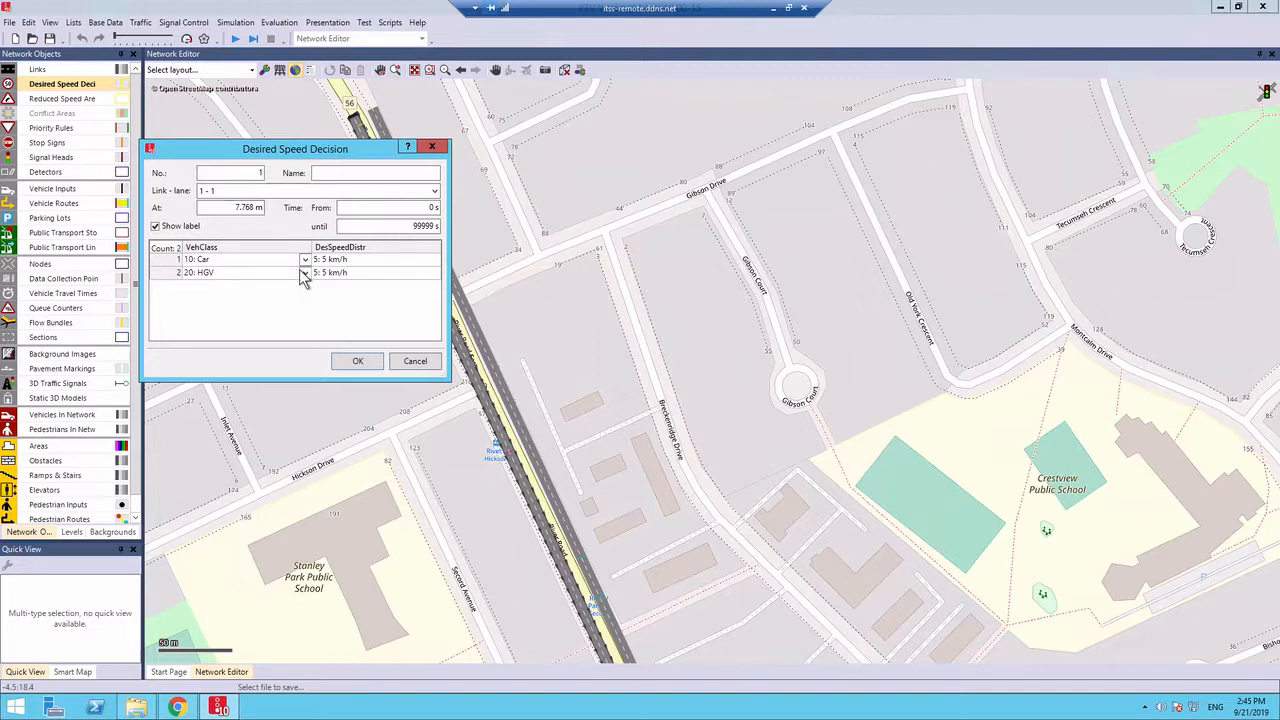
{"action": "left_click", "coordinate": [305, 261]}
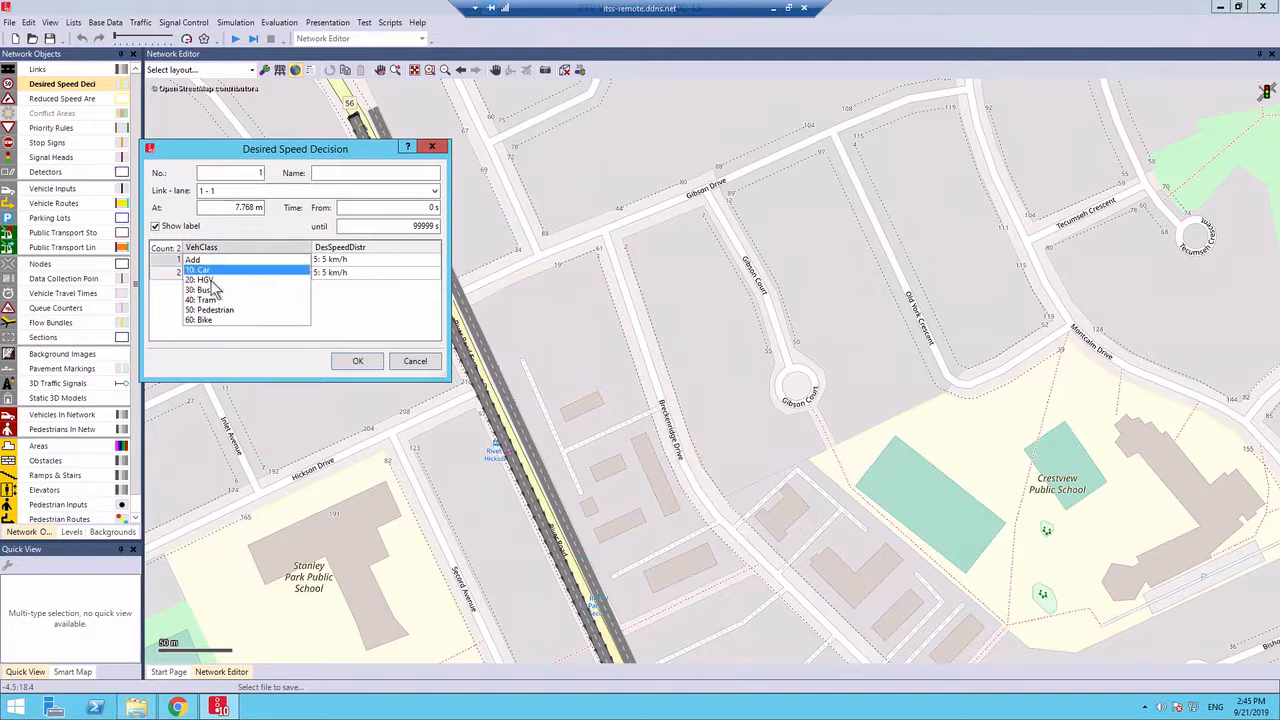
{"action": "left_click", "coordinate": [280, 270]}
{"action": "left_click", "coordinate": [300, 274]}
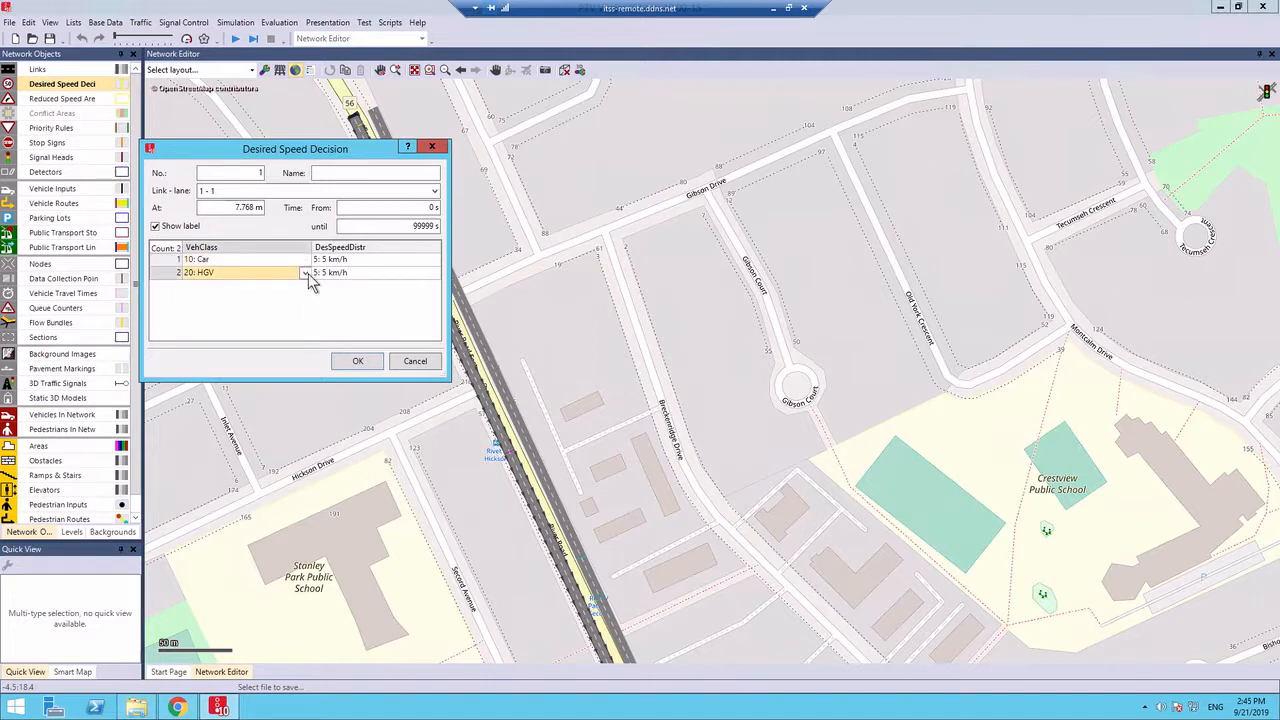
{"action": "left_click", "coordinate": [304, 273]}
{"action": "left_click", "coordinate": [304, 273]}
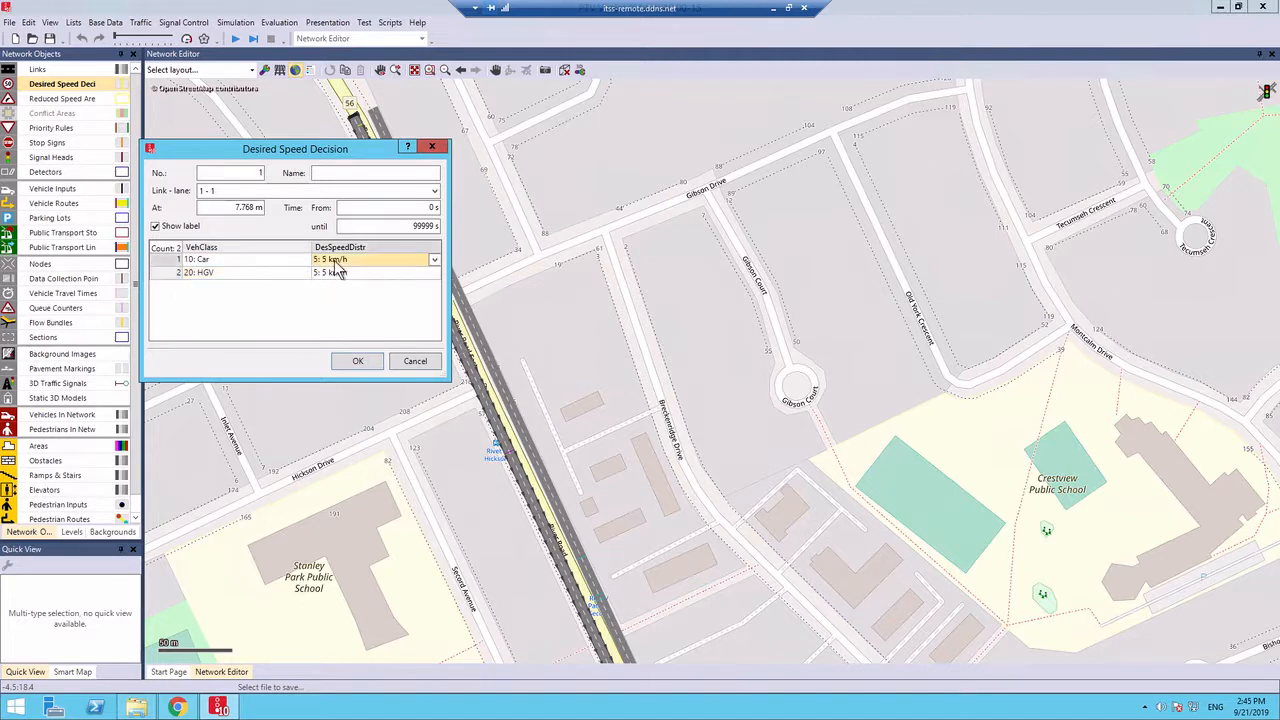
Set the desired speed distribution to 60 km/h for both Car and HGV and accept the decision on lane 1 - 1
{"action": "left_click", "coordinate": [338, 272]}
{"action": "left_click", "coordinate": [384, 270]}
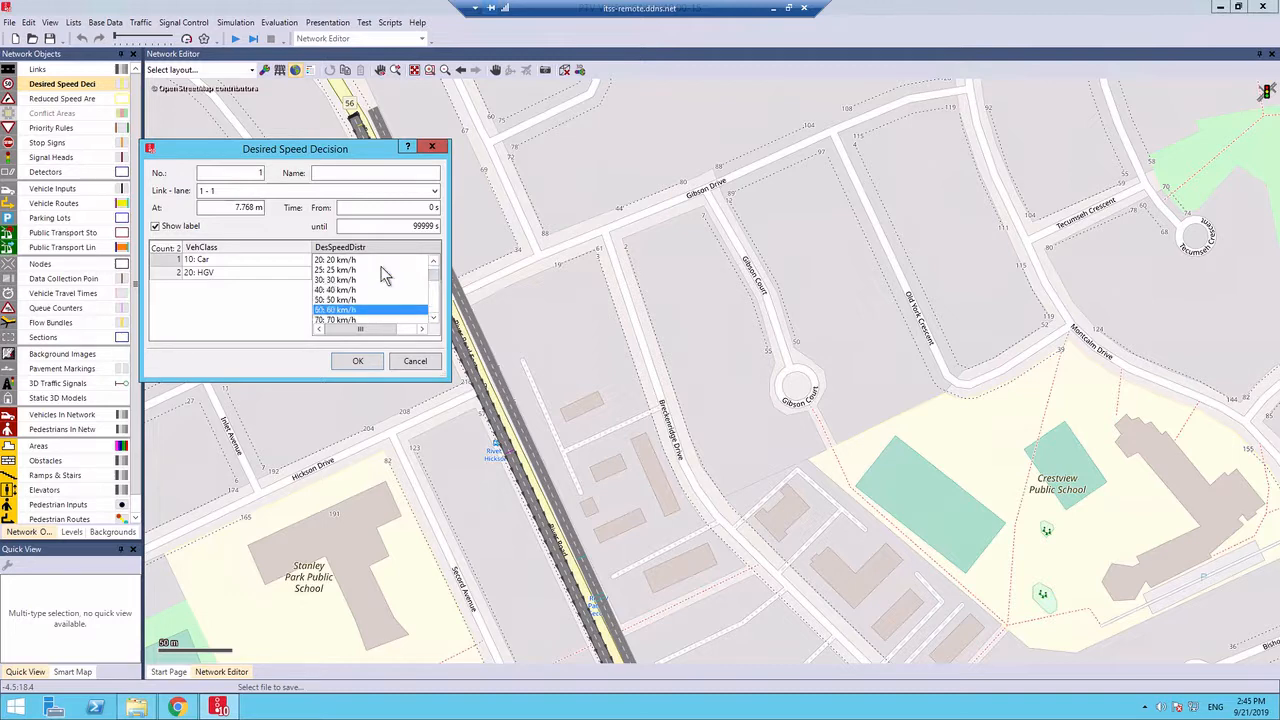
{"action": "left_click", "coordinate": [382, 271]}
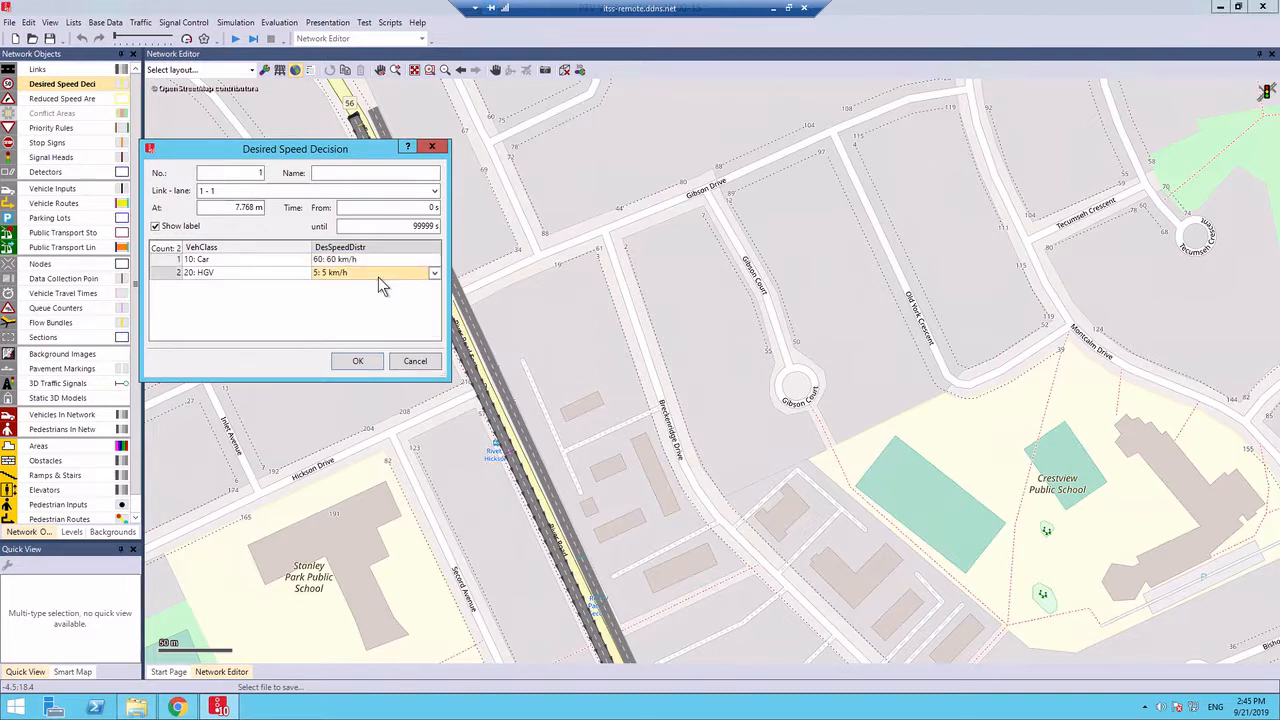
{"action": "left_click", "coordinate": [378, 277]}
{"action": "key", "text": "6"}
{"action": "key", "text": "Return"}
{"action": "left_click", "coordinate": [360, 362]}
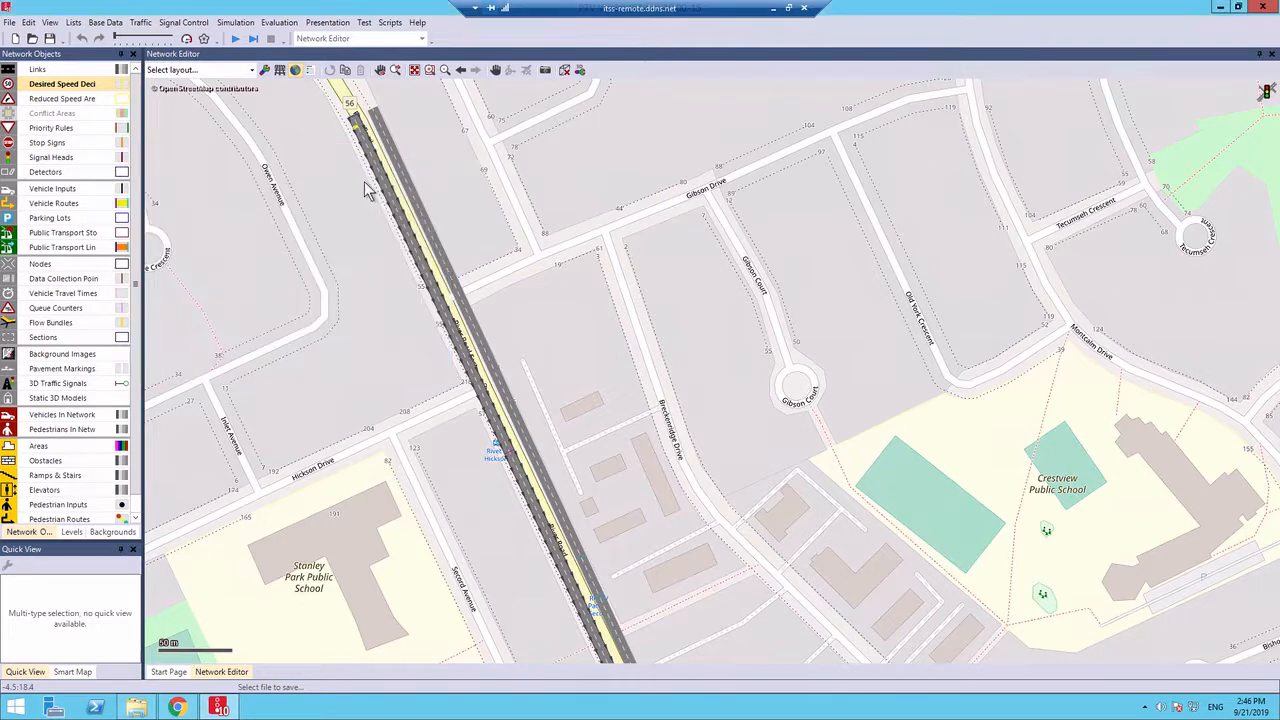
Place a second desired speed decision on River Road SB lane 1 - 2 at about 8.5 m, with Car and HGV entries
{"action": "right_click", "coordinate": [362, 126], "text": "ctrl"}
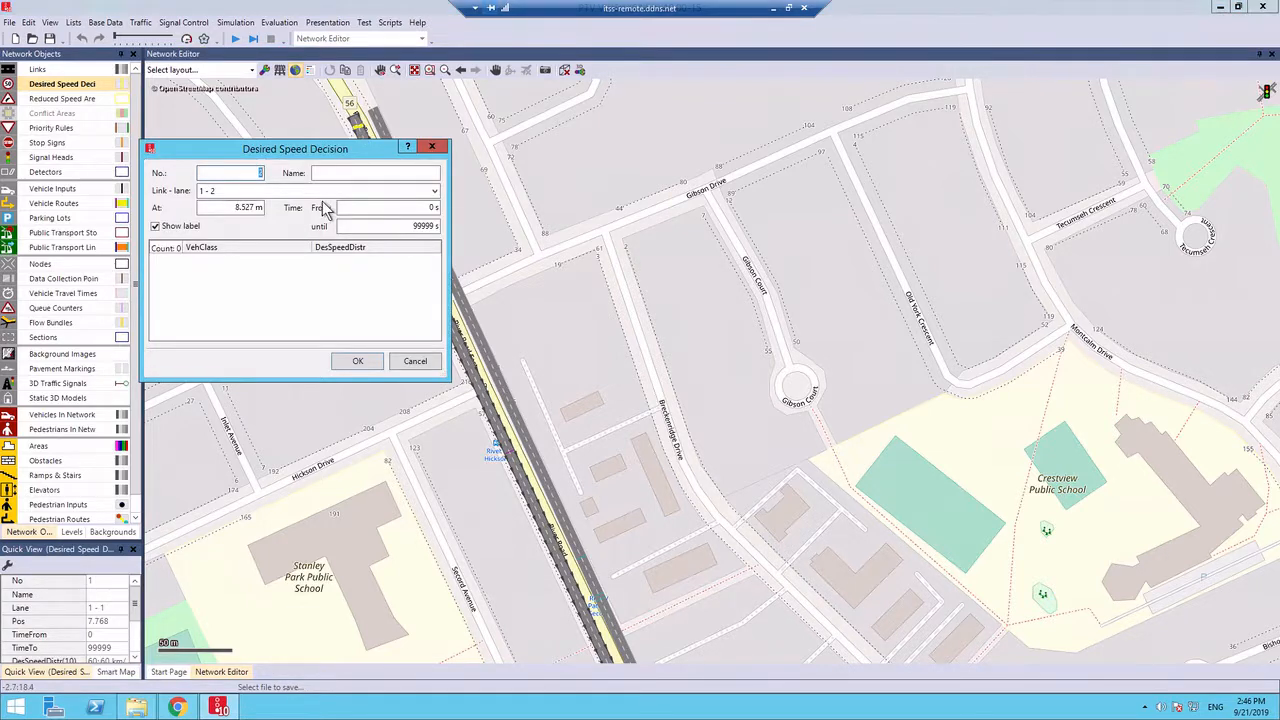
{"action": "right_click", "coordinate": [321, 295]}
{"action": "left_click", "coordinate": [350, 302]}
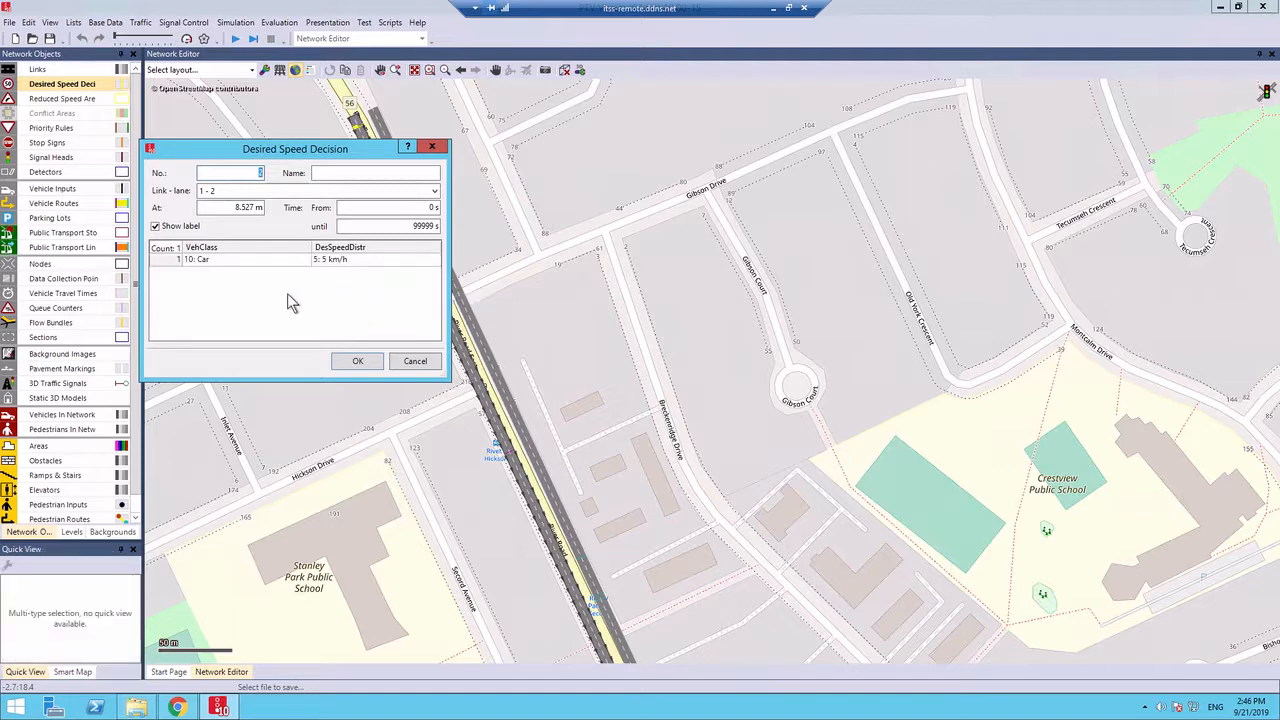
{"action": "right_click", "coordinate": [287, 293]}
{"action": "left_click", "coordinate": [328, 303]}
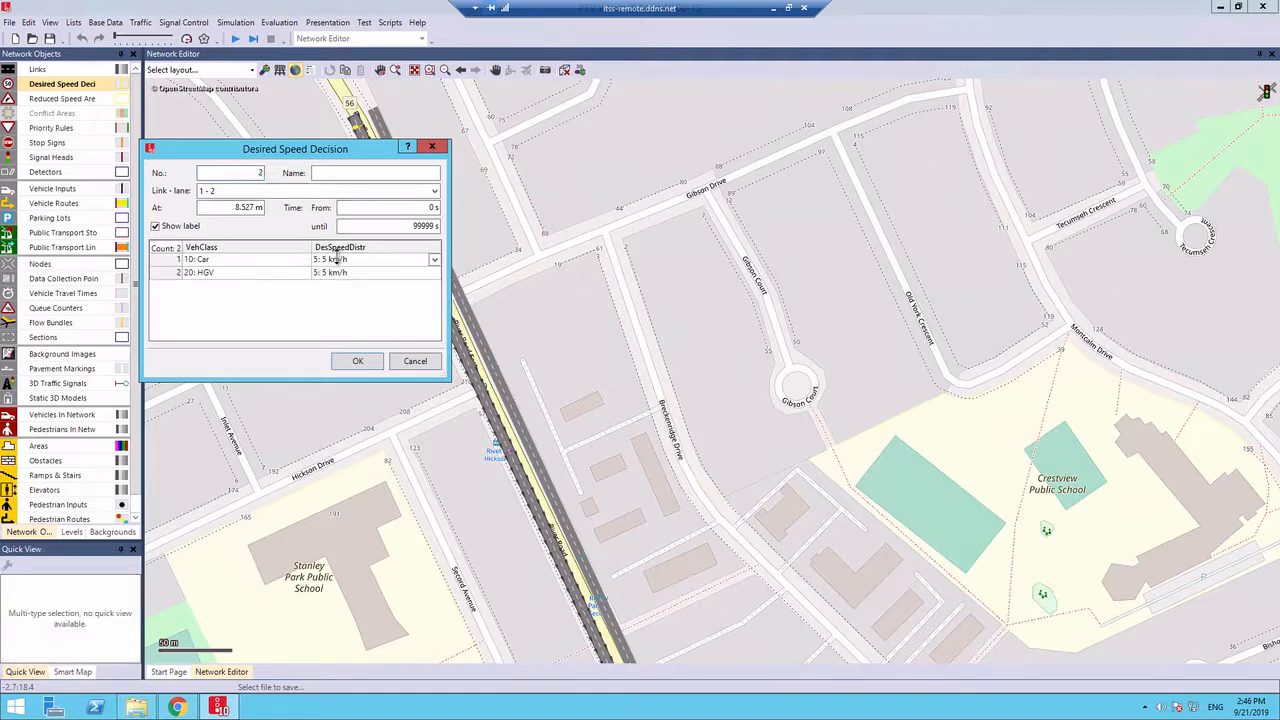
Assign the 60 km/h distribution to Car and HGV in the lane 1 - 2 desired speed decision and accept it
{"action": "left_click", "coordinate": [305, 259]}
{"action": "left_click", "coordinate": [357, 262]}
{"action": "left_click", "coordinate": [365, 265]}
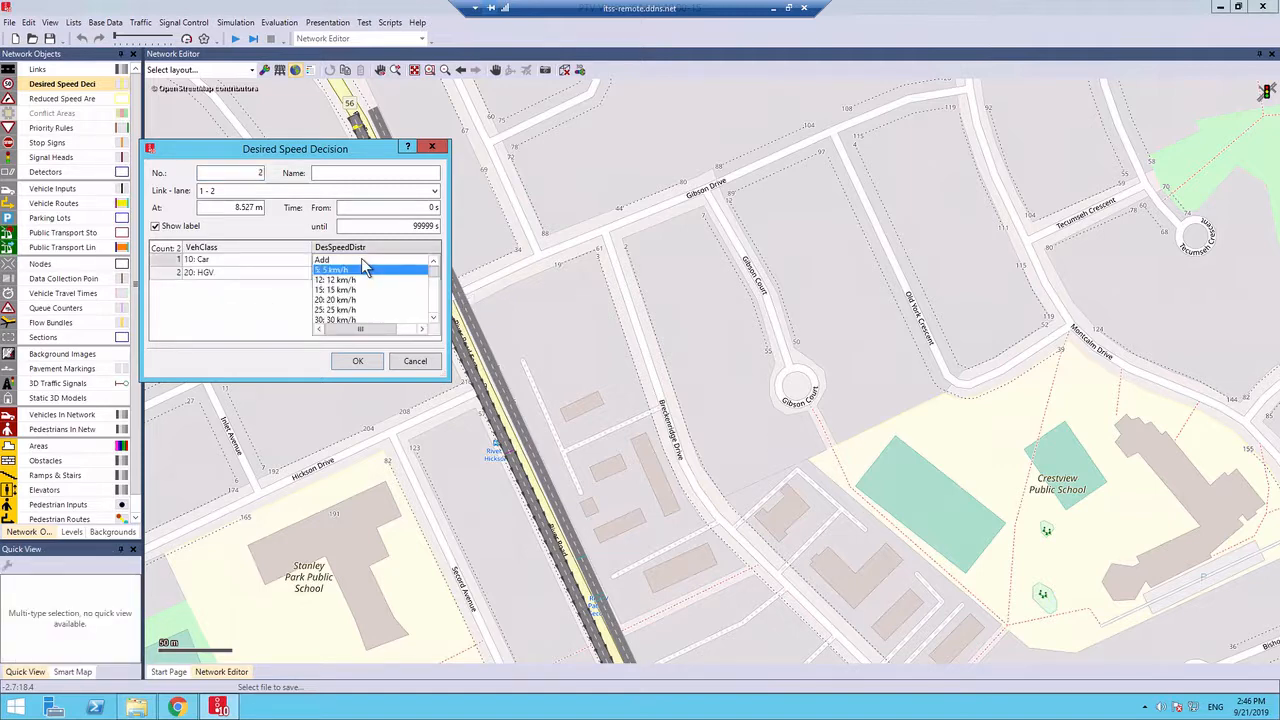
{"action": "key", "text": "6"}
{"action": "key", "text": "Return"}
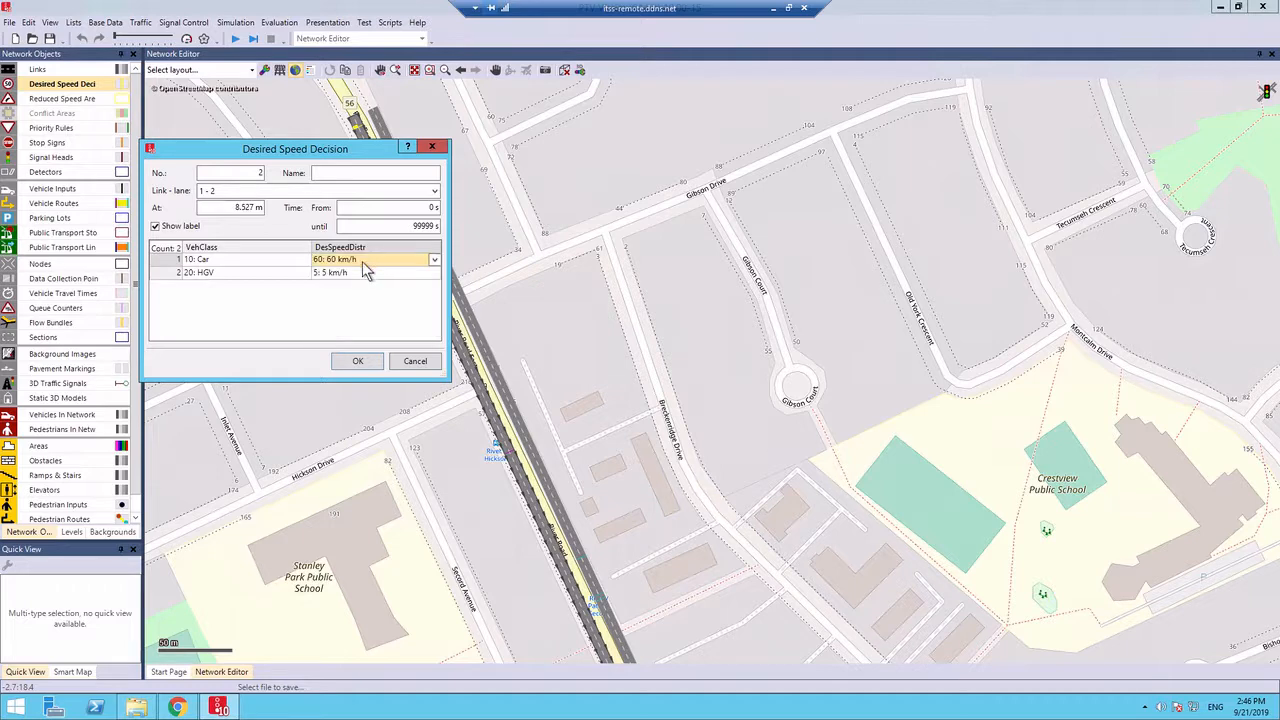
{"action": "left_click", "coordinate": [348, 272]}
{"action": "left_click", "coordinate": [348, 272]}
{"action": "key", "text": "6"}
{"action": "key", "text": "Return"}
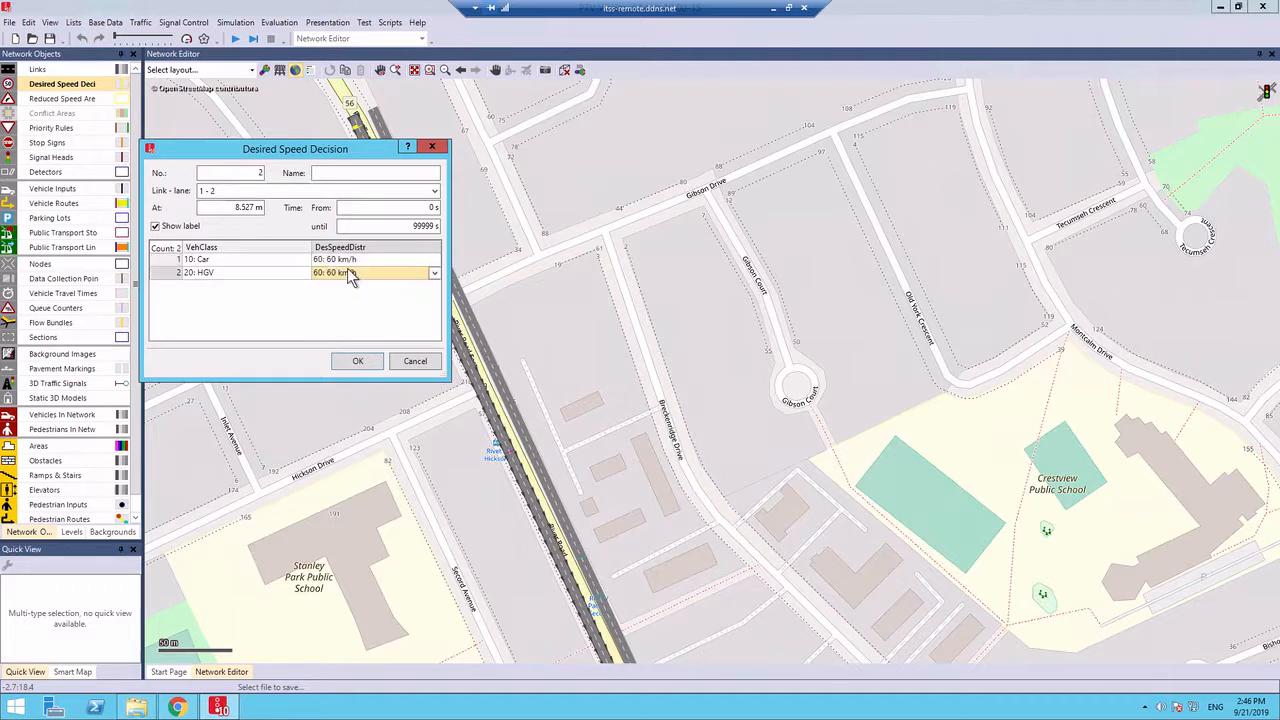
{"action": "left_click", "coordinate": [376, 361]}
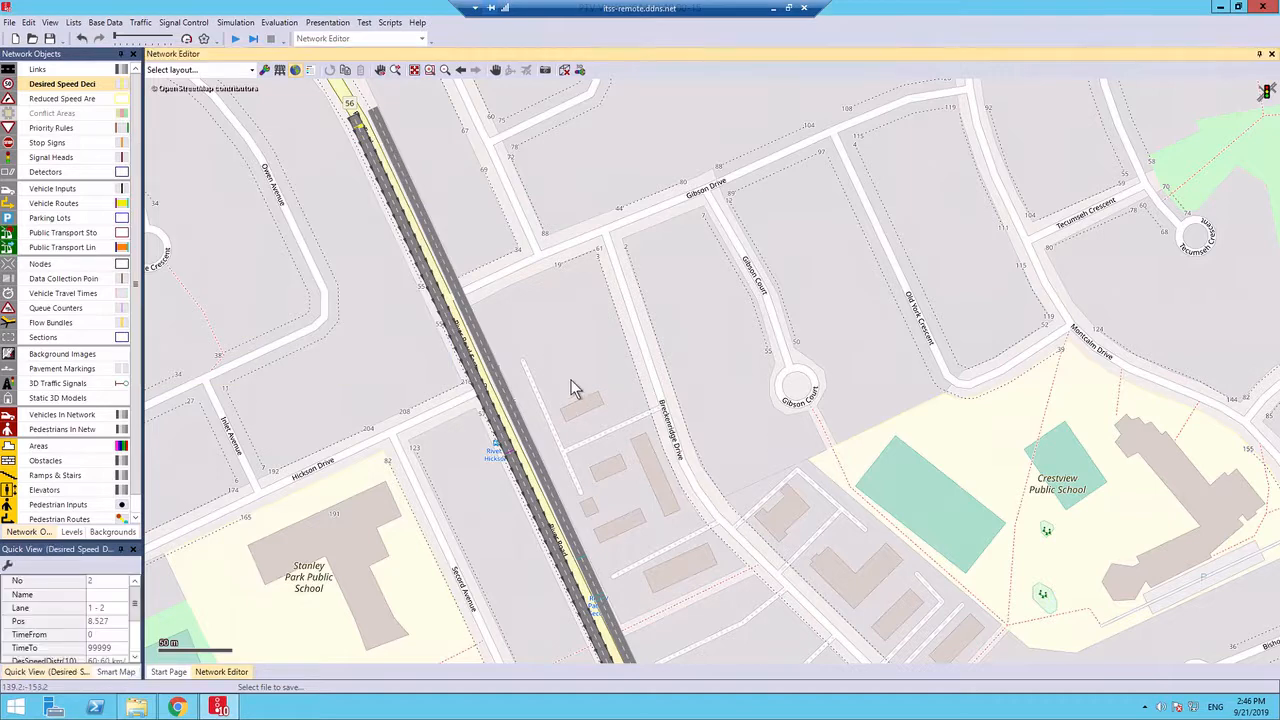
Inspect the two desired speed decisions at the northern start of River Road SB up close, selecting the lane 1 - 1 marker
{"action": "scroll", "coordinate": [370, 140], "scroll_direction": "up", "scroll_amount": 2}
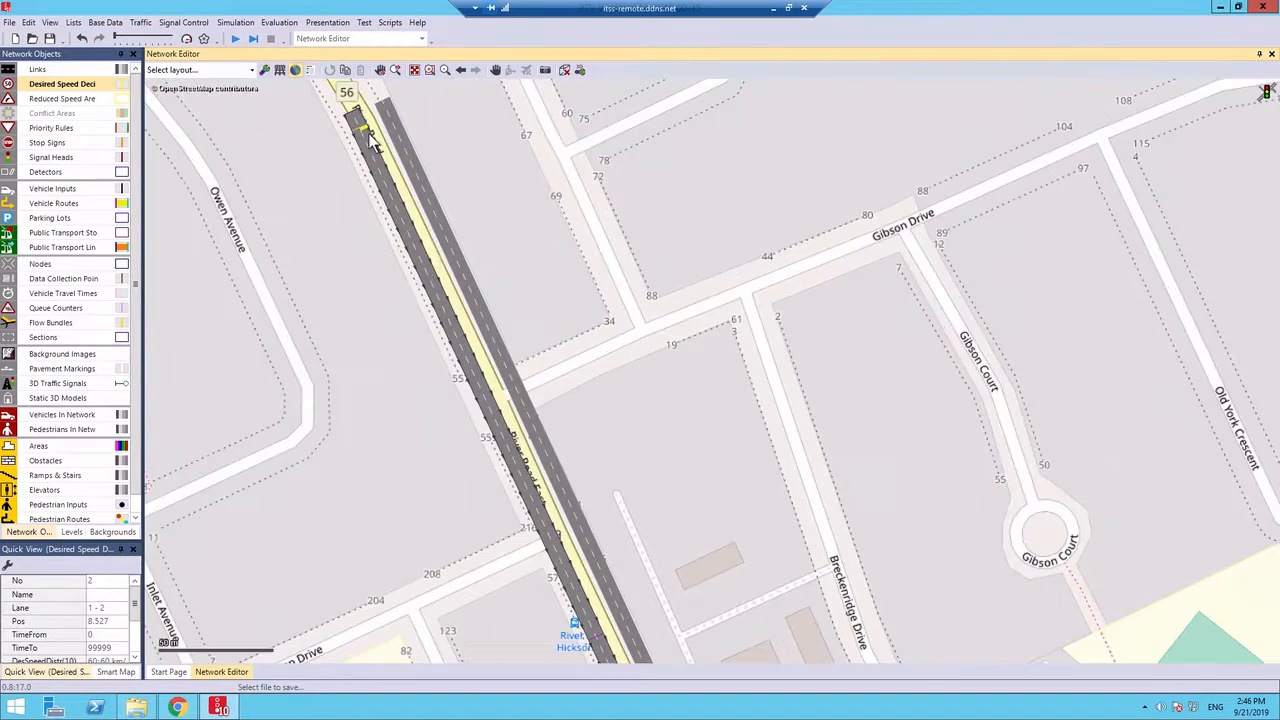
{"action": "scroll", "coordinate": [371, 141], "scroll_direction": "up", "scroll_amount": 4}
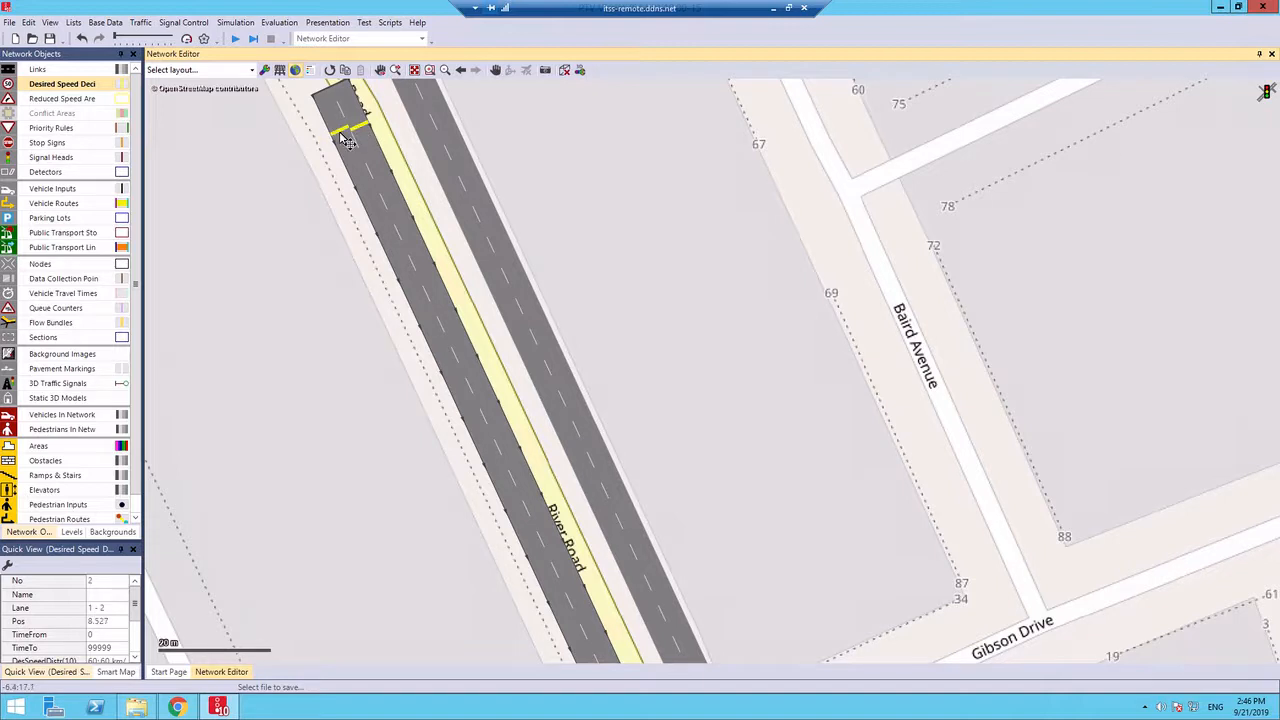
{"action": "left_click", "coordinate": [363, 134]}
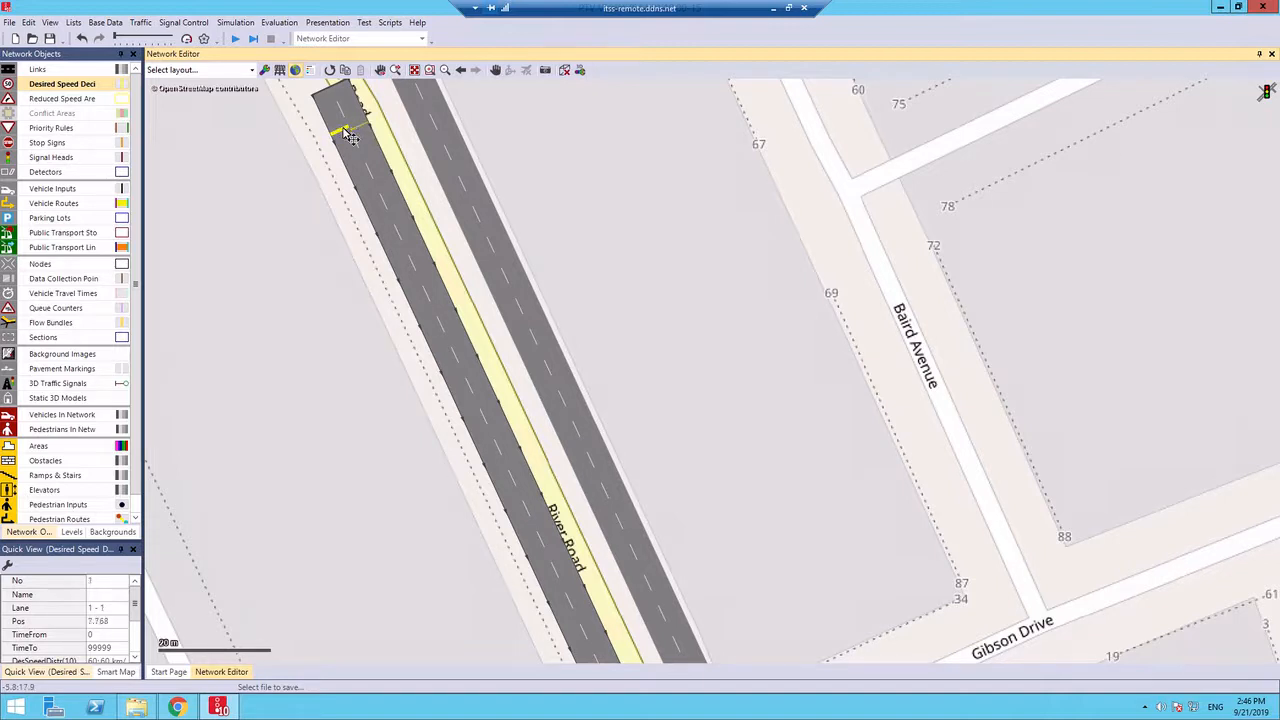